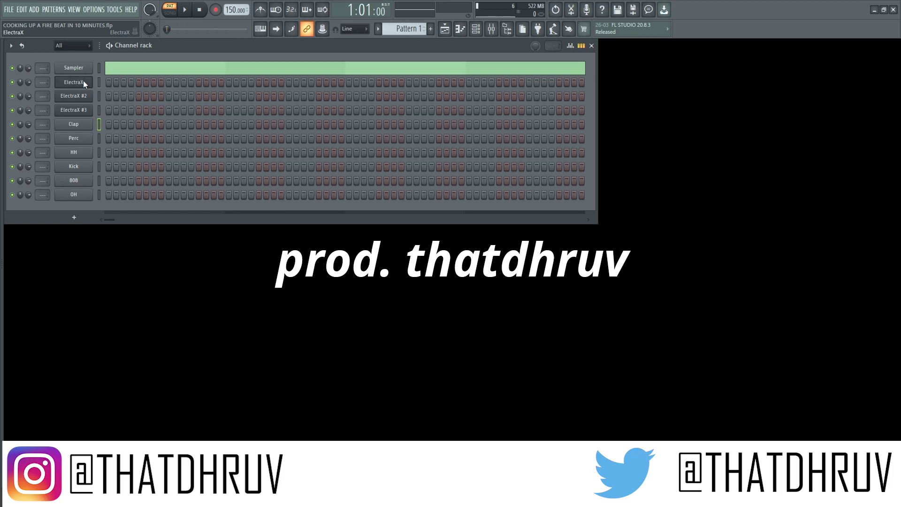
# Open the ElectraX channel's piano roll and place a one-beat G5 note at the start of bar 1.
pyautogui.click(113, 82)
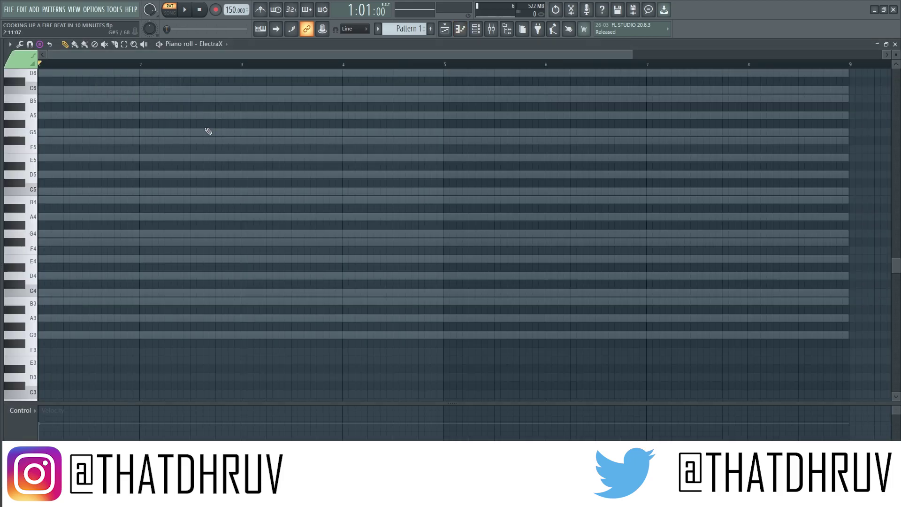
pyautogui.scroll(2, 127, 166)
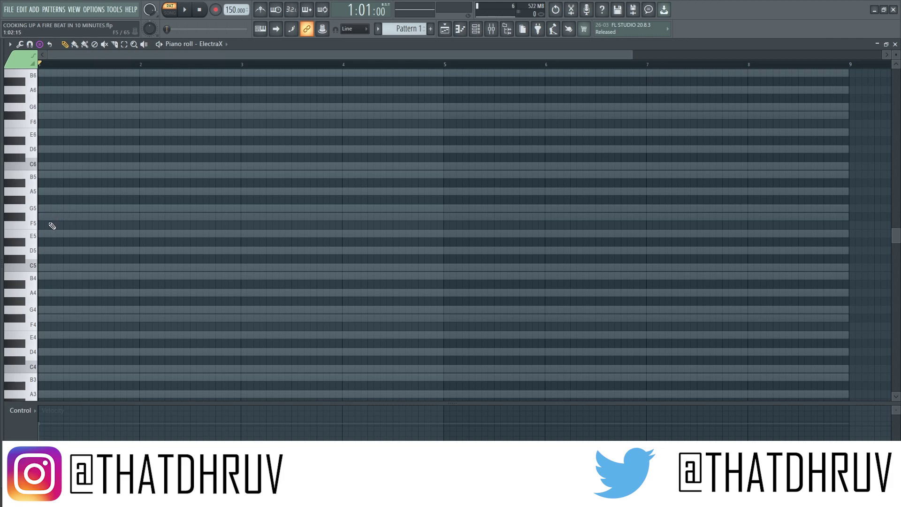
pyautogui.click(46, 207)
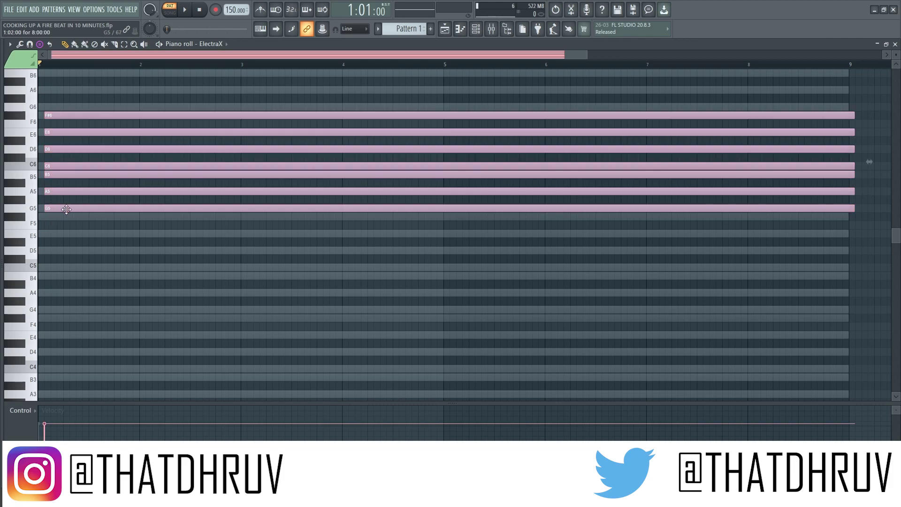
pyautogui.rightClick(64, 207)
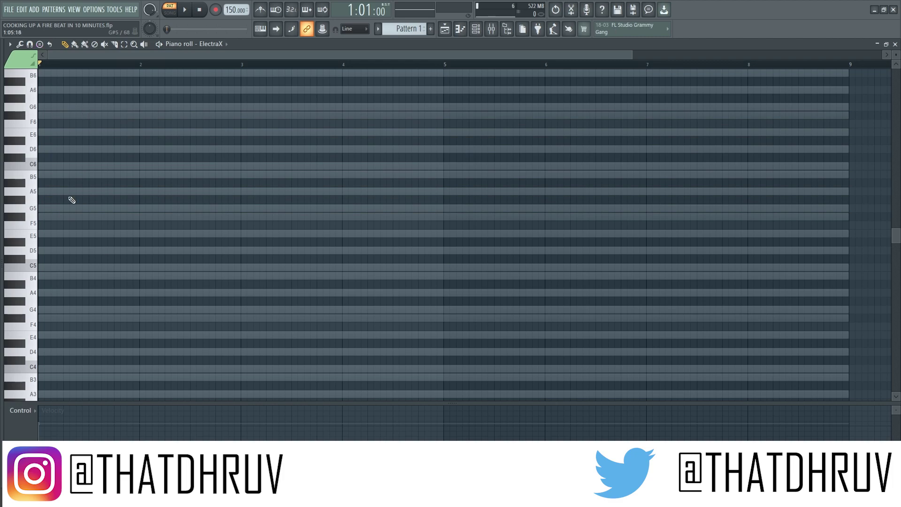
pyautogui.click(46, 211)
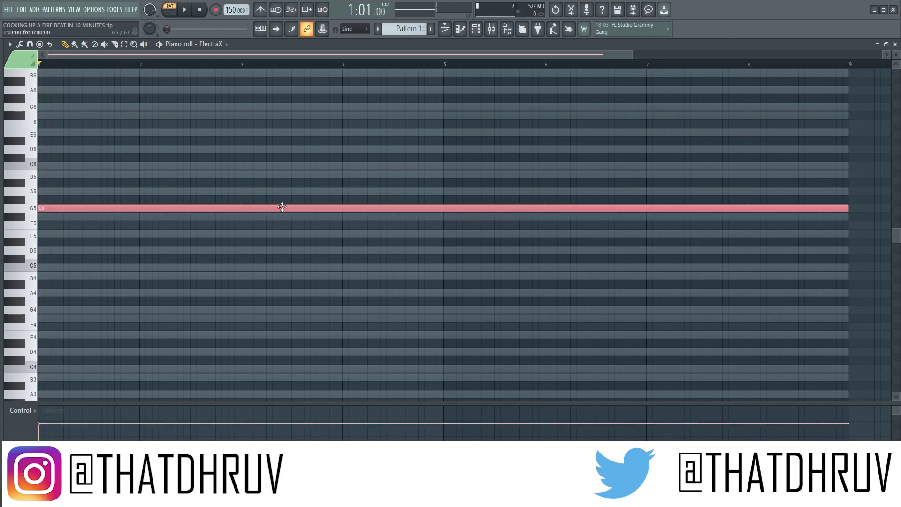
pyautogui.press('space')
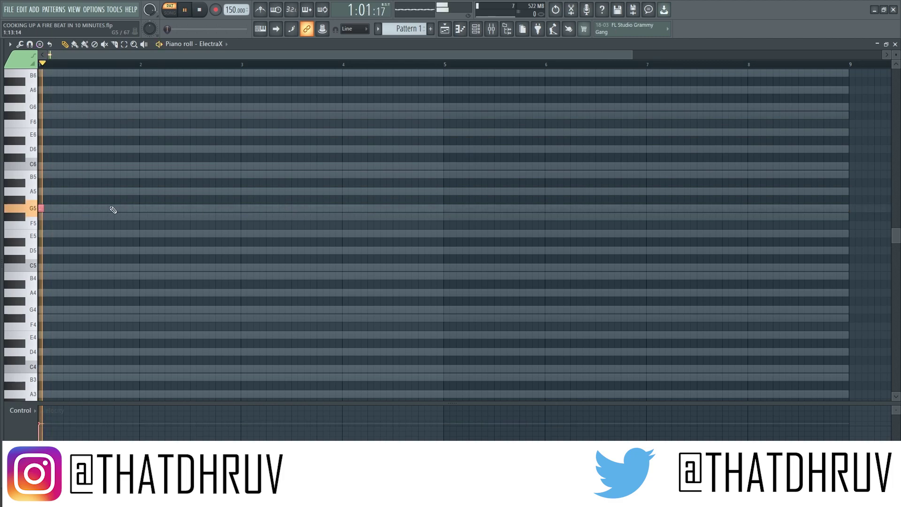
pyautogui.press('space')
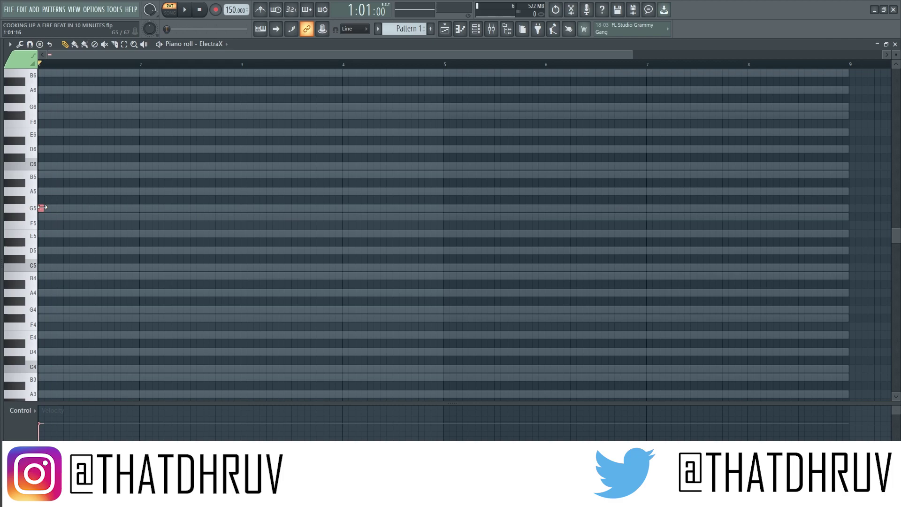
pyautogui.press('space')
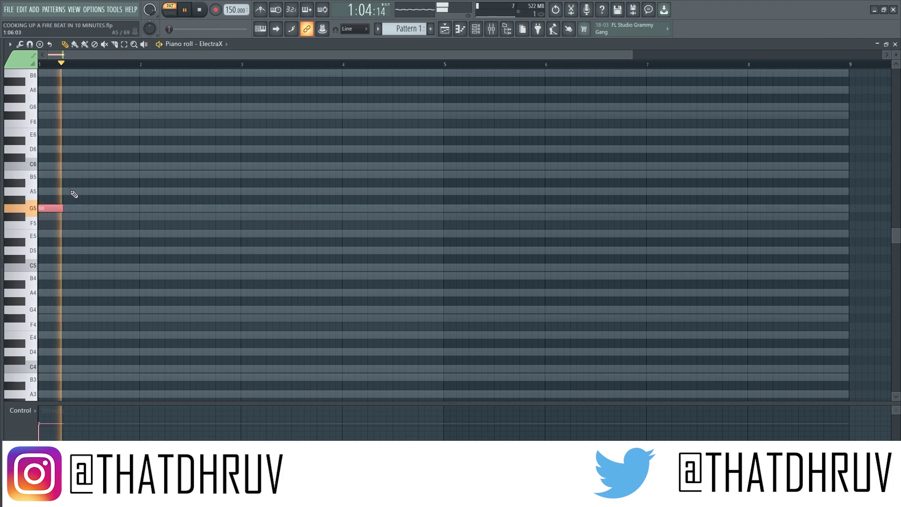
# Fill the melody through bar 2 with two-beat B5 and A5 notes followed by one-beat G5, B5 and A5 notes.
pyautogui.click(65, 175)
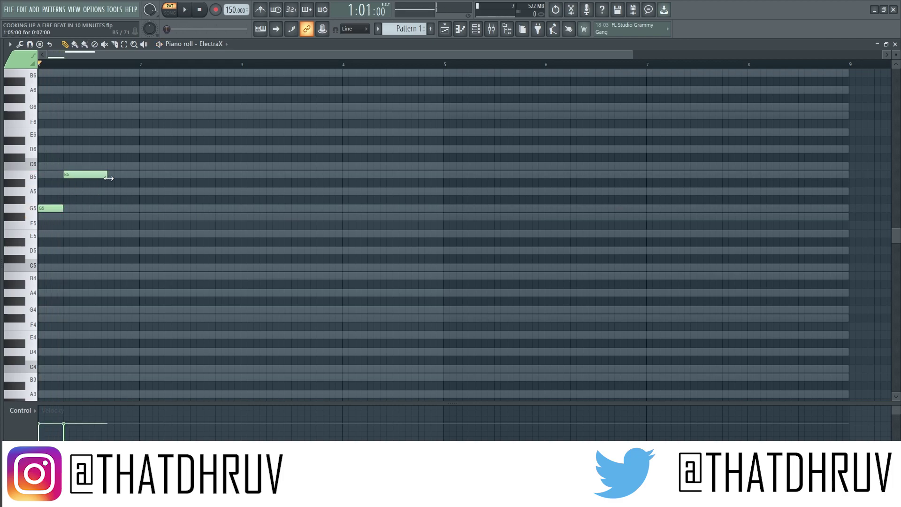
pyautogui.press('space')
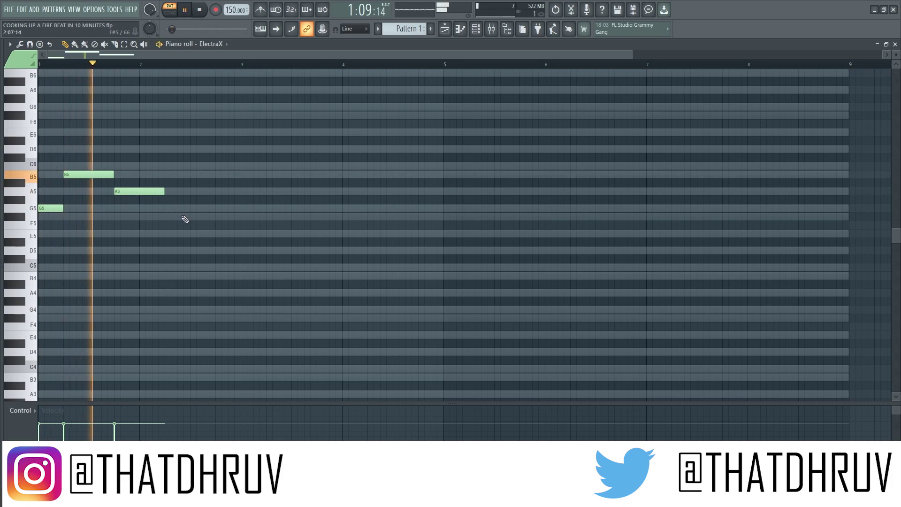
pyautogui.press('space')
pyautogui.click(168, 208)
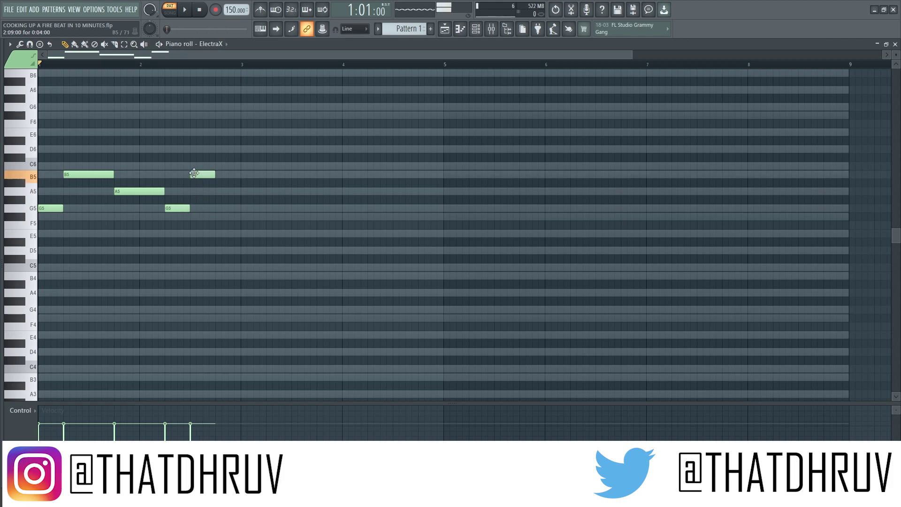
pyautogui.press('space')
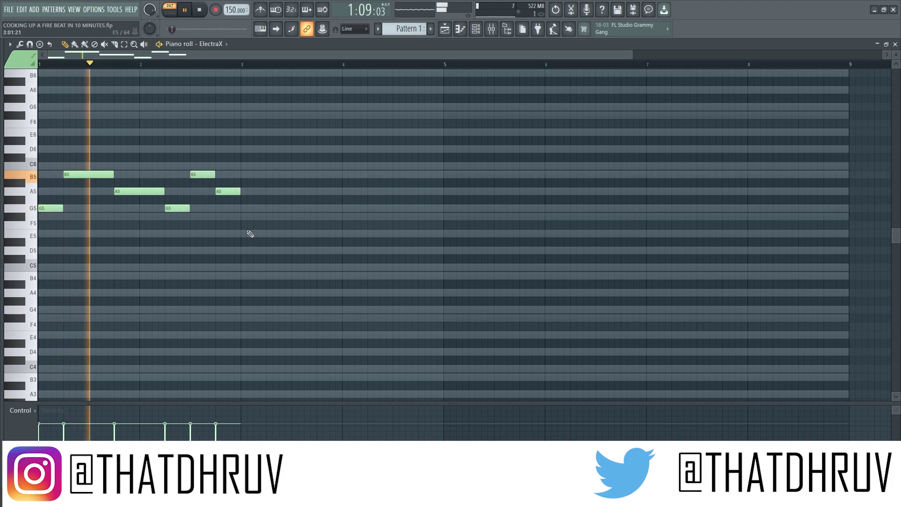
# Extend the melody across bars 3 to 6 with F#5, A5, G5, F#5, A5, G5, E5, G5, F#5, E5, G5 and F#5.
pyautogui.click(250, 216)
pyautogui.press('space')
pyautogui.click(271, 192)
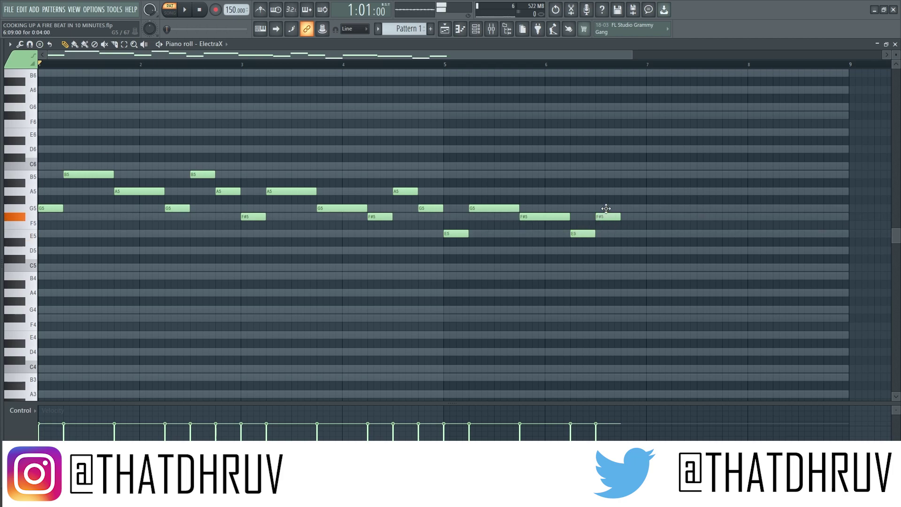
pyautogui.click(623, 217)
pyautogui.press('space')
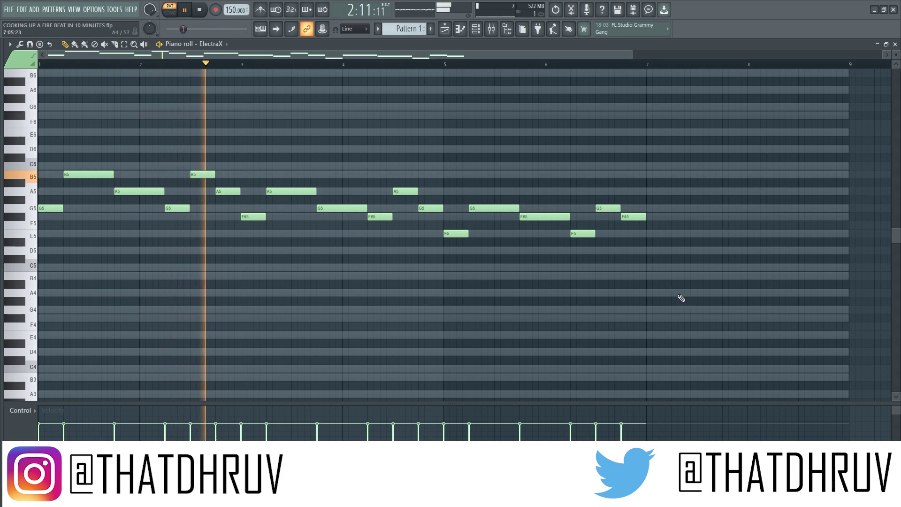
# Write bar 7 of the melody with a one-beat C5, a two-beat F#5 and a one-beat D5.
pyautogui.click(650, 281)
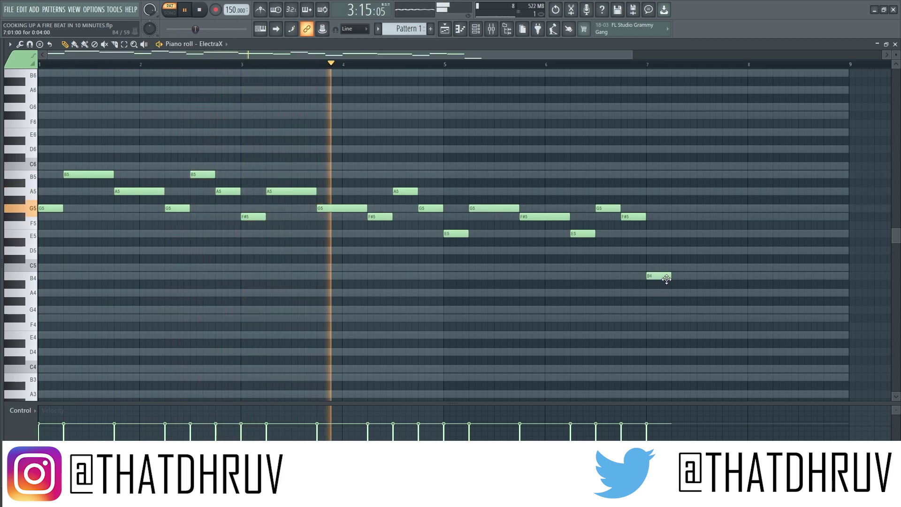
pyautogui.moveTo(651, 278); pyautogui.dragTo(647, 267)
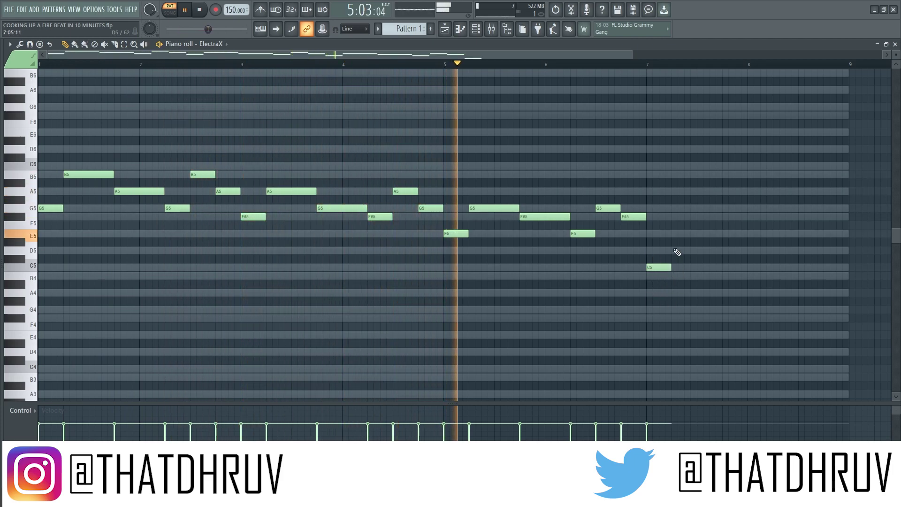
pyautogui.click(681, 192)
pyautogui.press('space')
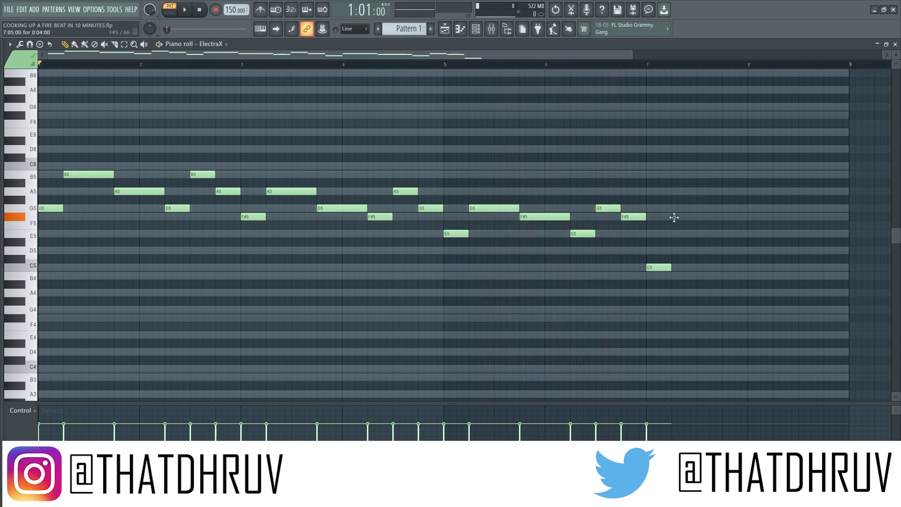
pyautogui.press('space')
pyautogui.moveTo(697, 217); pyautogui.dragTo(747, 251)
pyautogui.click(728, 234)
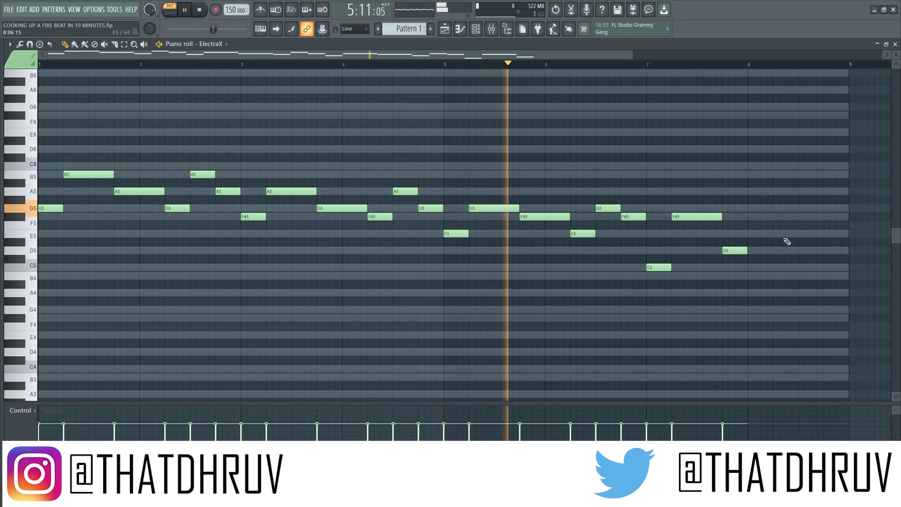
# Complete the melody in bar 8 with one-beat A5, G5, B5 and A5 notes.
pyautogui.click(758, 192)
pyautogui.click(776, 208)
pyautogui.click(803, 175)
pyautogui.click(825, 192)
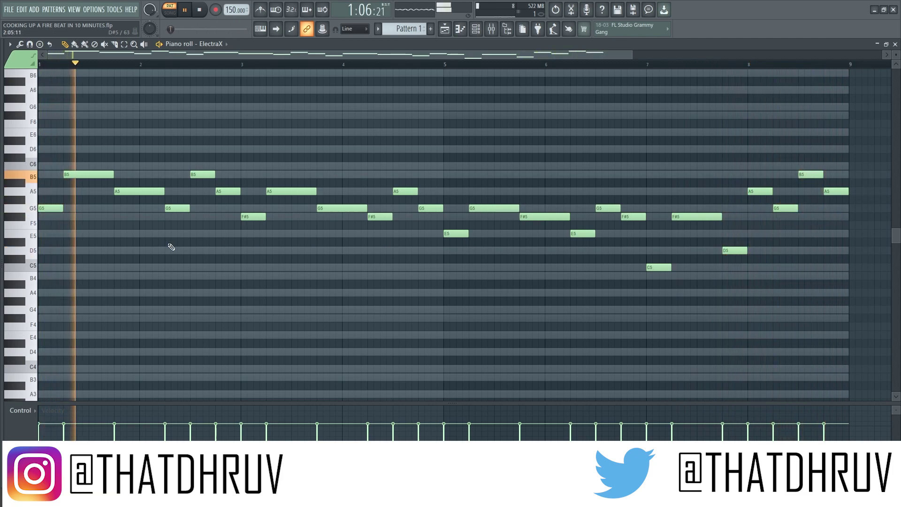
# Add a one-beat G4, B4 and D5 chord under the first melody note and copy it under the G5 in bar 2.
pyautogui.scroll(-3, 107, 227)
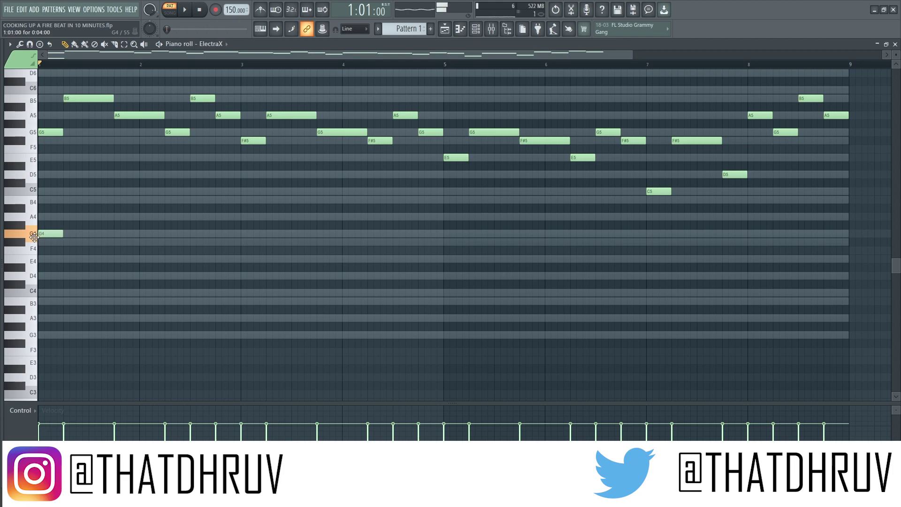
pyautogui.click(40, 201)
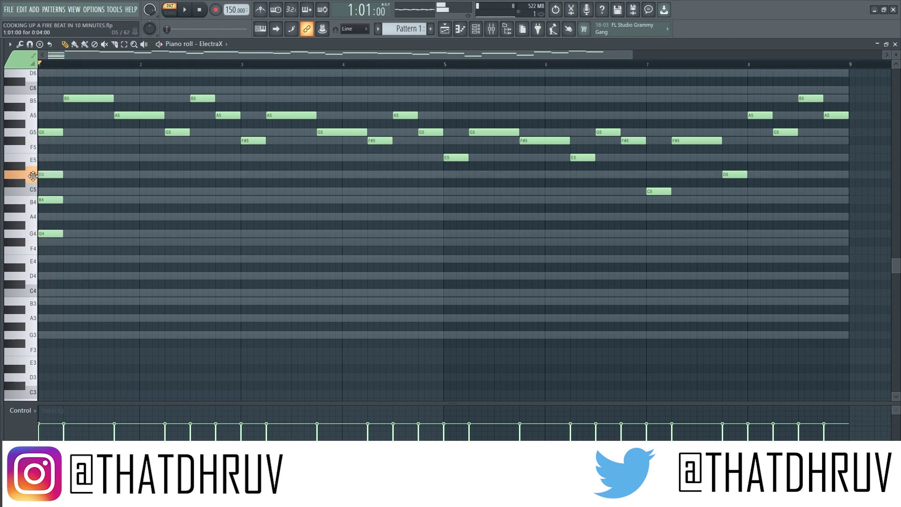
pyautogui.press('space')
pyautogui.press('space')
pyautogui.press('space')
pyautogui.press('space')
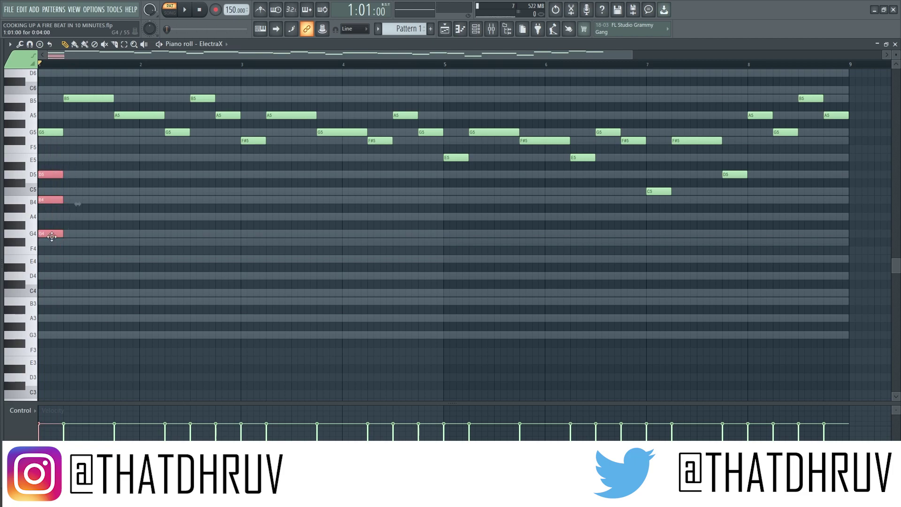
pyautogui.moveTo(184, 235); pyautogui.dragTo(179, 235)
pyautogui.press('space')
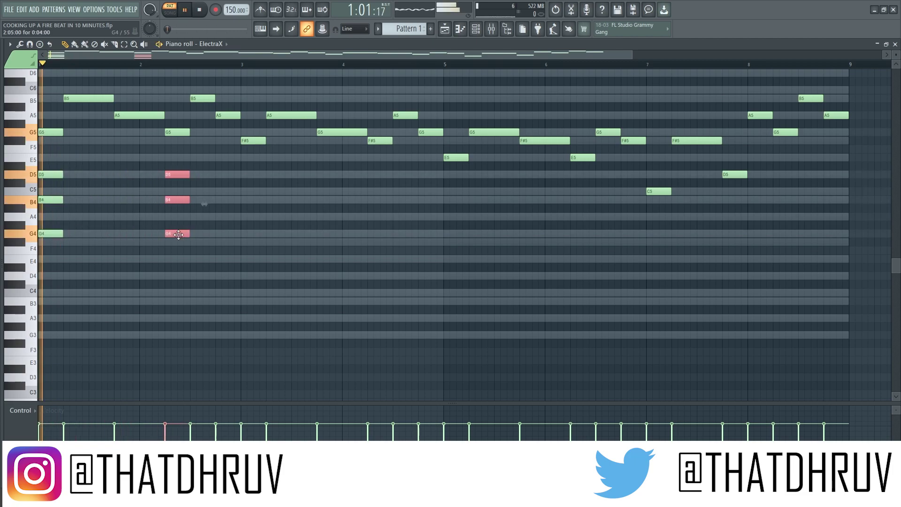
# Add a one-beat F#4, B4 and E5 chord at the start of bar 3 and copy it under the F#5 in bar 4.
pyautogui.click(249, 241)
pyautogui.press('space')
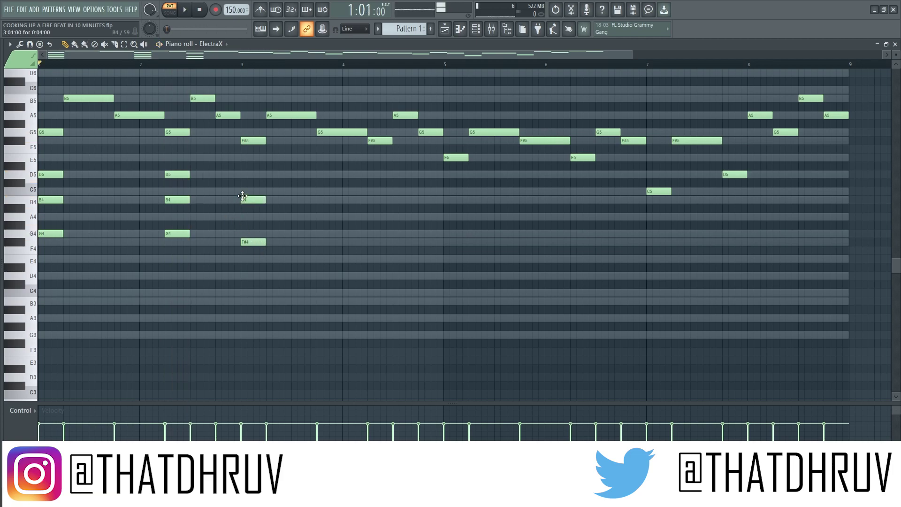
pyautogui.press('space')
pyautogui.moveTo(280, 153); pyautogui.dragTo(378, 242)
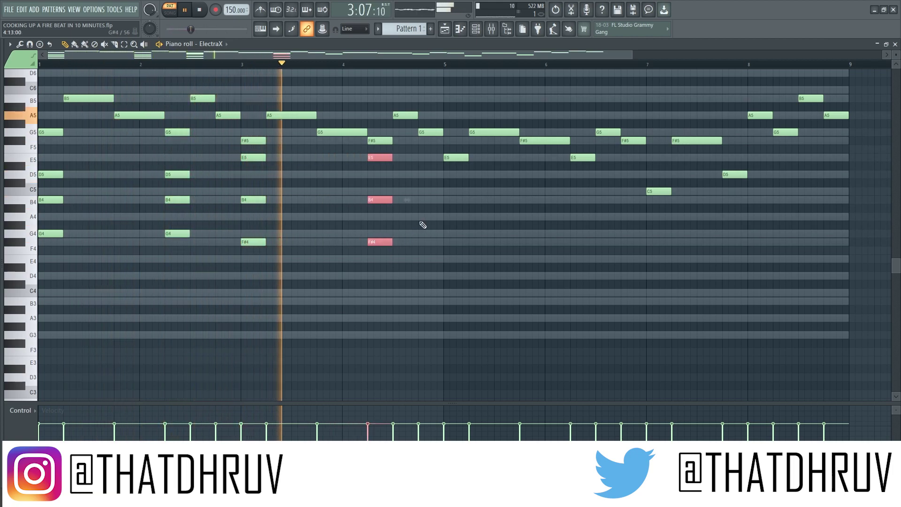
# Add a one-beat E4, G4 and C5 chord at the start of bar 5 and copy it under the E5 in bar 6.
pyautogui.click(449, 260)
pyautogui.press('space')
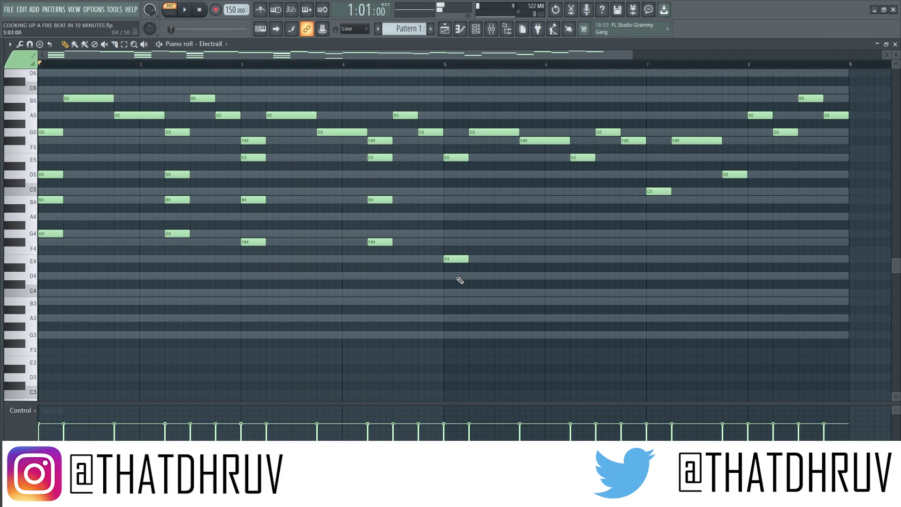
pyautogui.press('space')
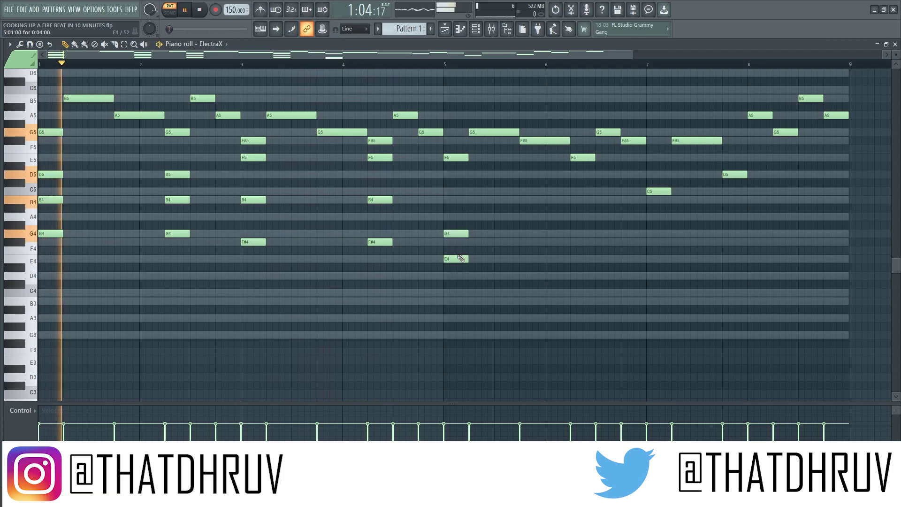
pyautogui.click(450, 201)
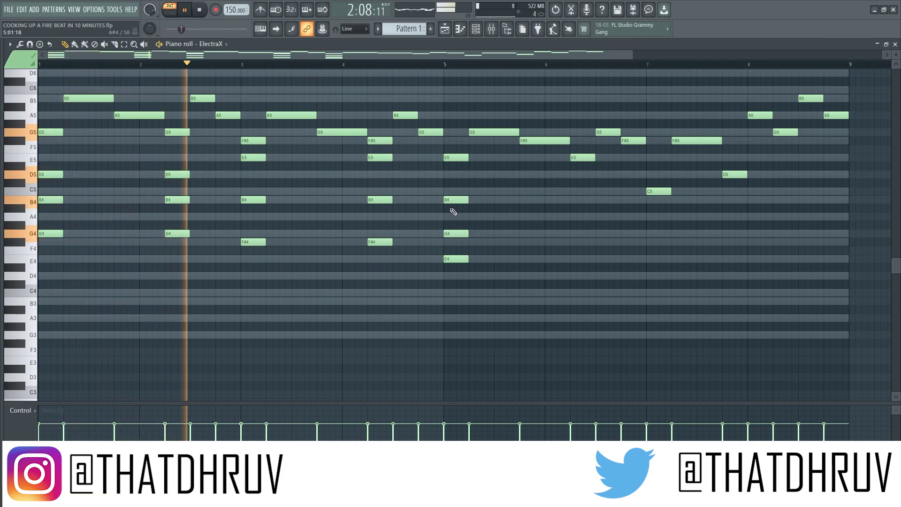
pyautogui.moveTo(451, 198)
pyautogui.mouseDown()
pyautogui.moveTo(454, 260)
pyautogui.moveTo(585, 260)
pyautogui.mouseUp()
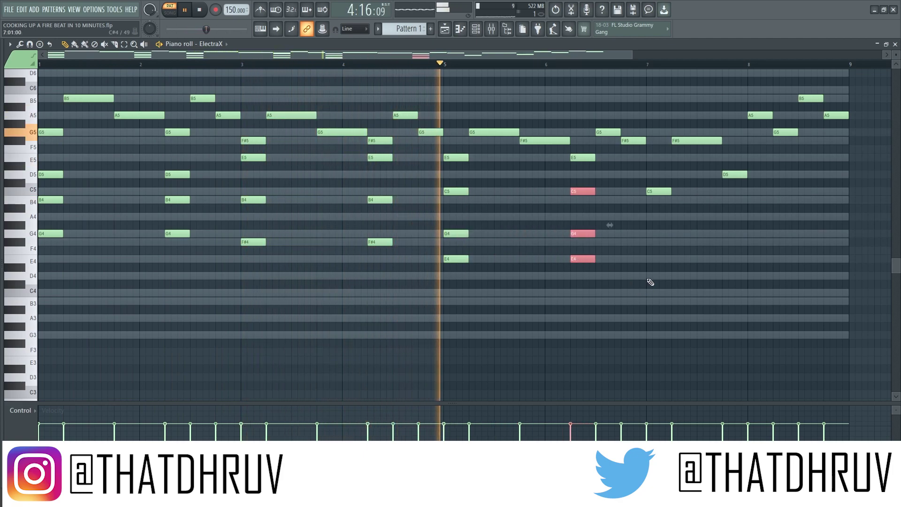
# Add a one-beat C4, E4 and A4 chord under the C5 in bar 7 and copy it under that bar's D5.
pyautogui.click(656, 302)
pyautogui.click(658, 276)
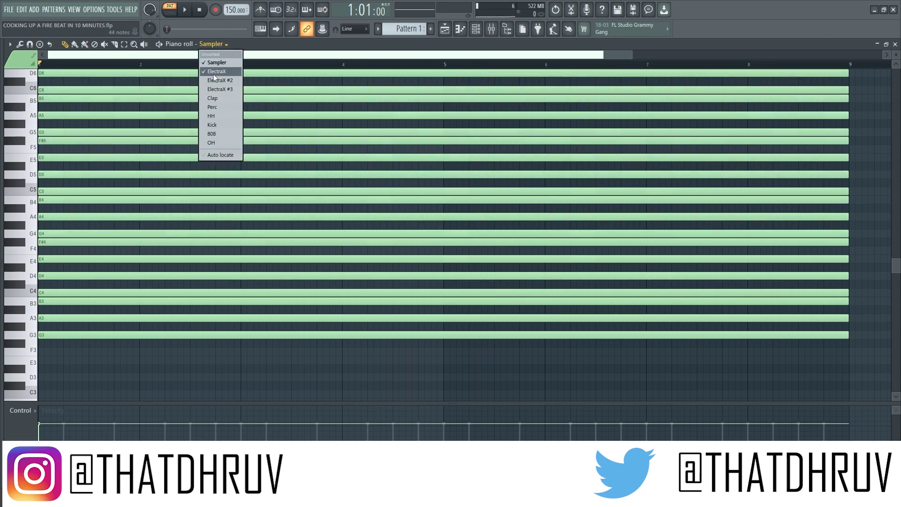
pyautogui.click(215, 72)
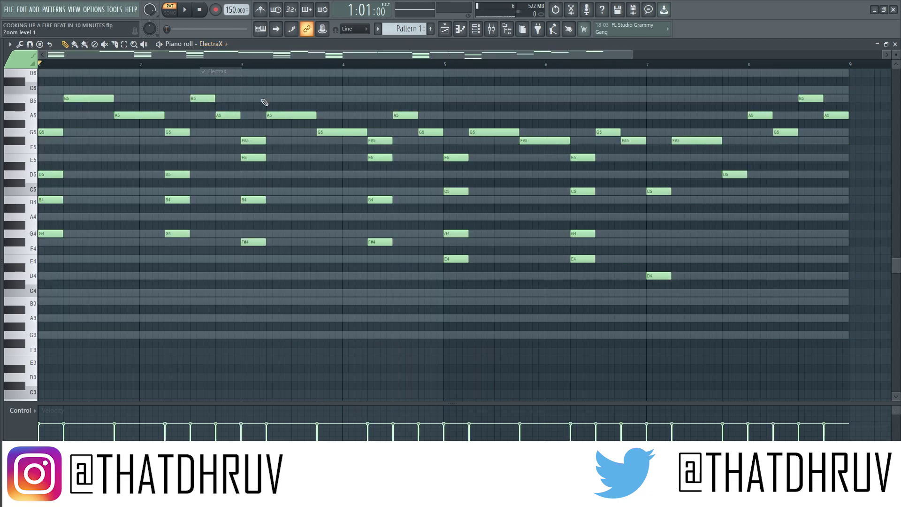
pyautogui.click(651, 294)
pyautogui.press('space')
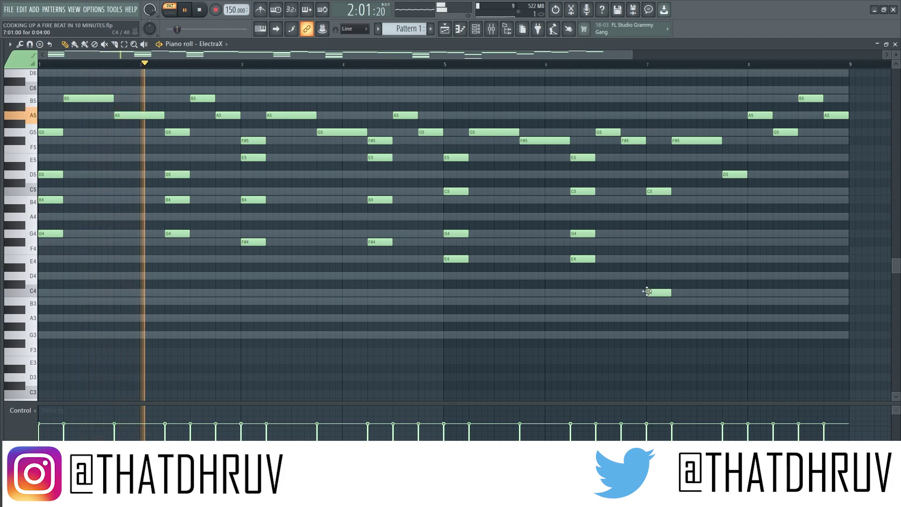
pyautogui.click(649, 260)
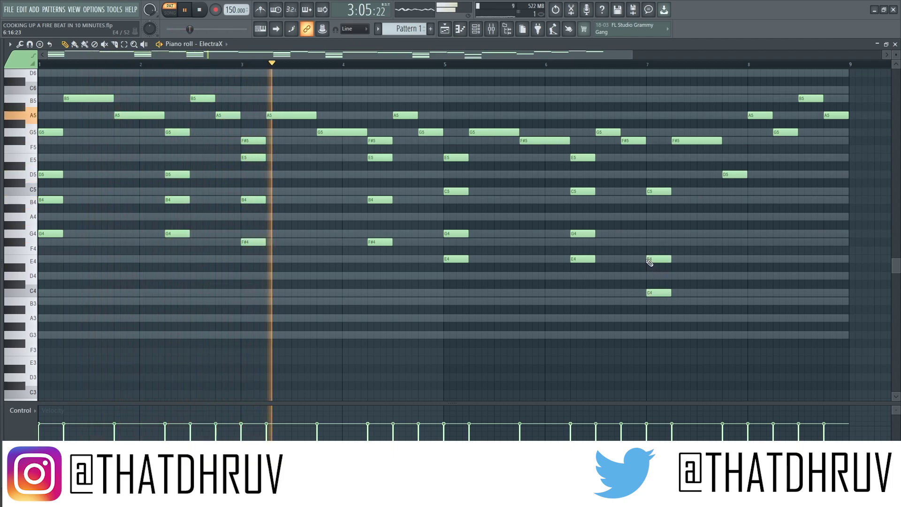
pyautogui.click(651, 217)
pyautogui.moveTo(677, 205); pyautogui.dragTo(646, 302)
pyautogui.moveTo(684, 255); pyautogui.dragTo(761, 254)
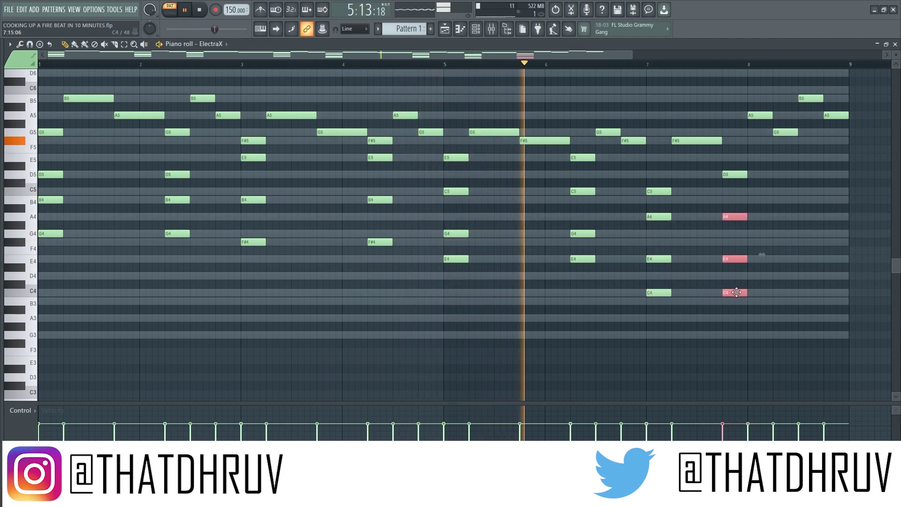
# Add a one-beat A4, D5 and F#5 chord under the A5 at the start of bar 8.
pyautogui.click(761, 256)
pyautogui.click(756, 218)
pyautogui.press('space')
pyautogui.press('space')
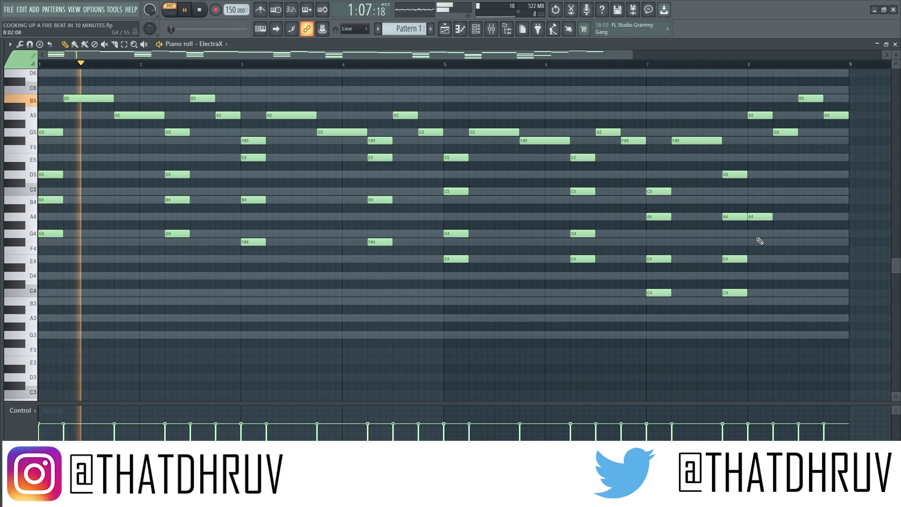
pyautogui.click(753, 175)
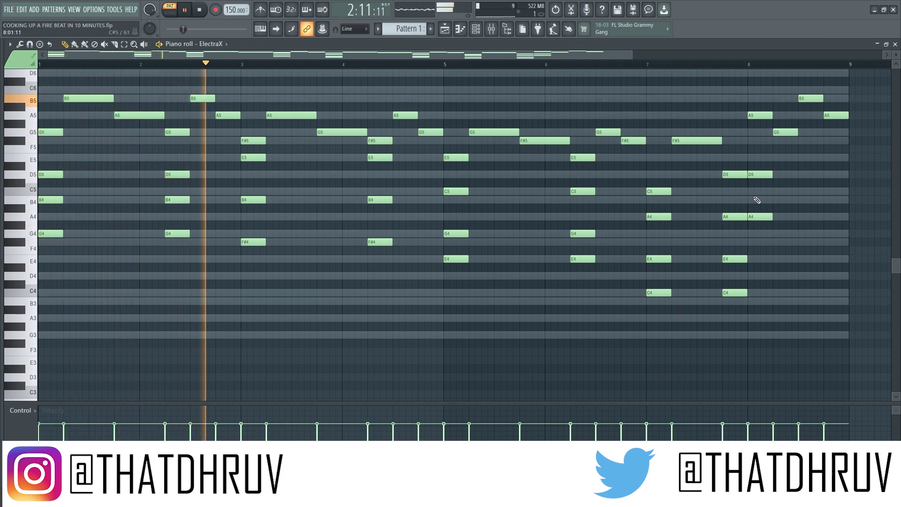
pyautogui.click(756, 158)
pyautogui.press('space')
pyautogui.moveTo(761, 159); pyautogui.dragTo(755, 142)
pyautogui.press('space')
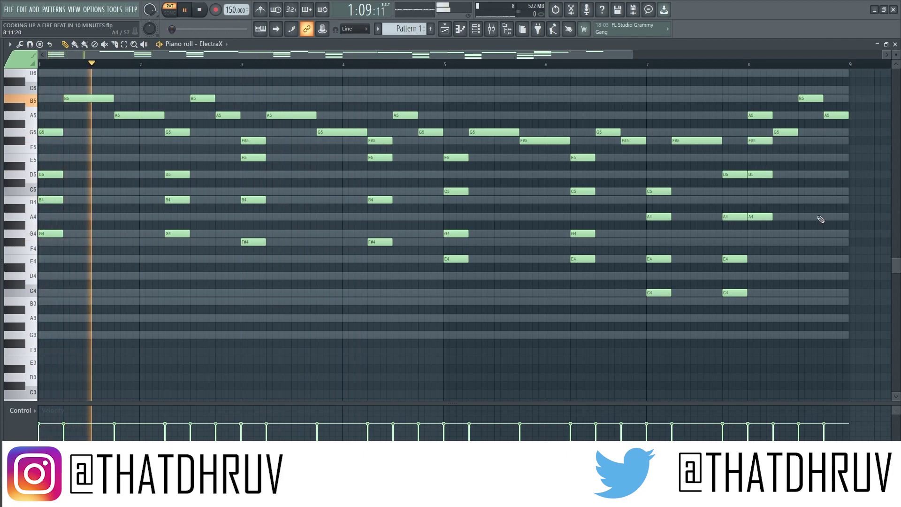
# Add a one-beat B4, E5 and G5 chord under the B5 in bar 8 and play back the pattern.
pyautogui.click(804, 200)
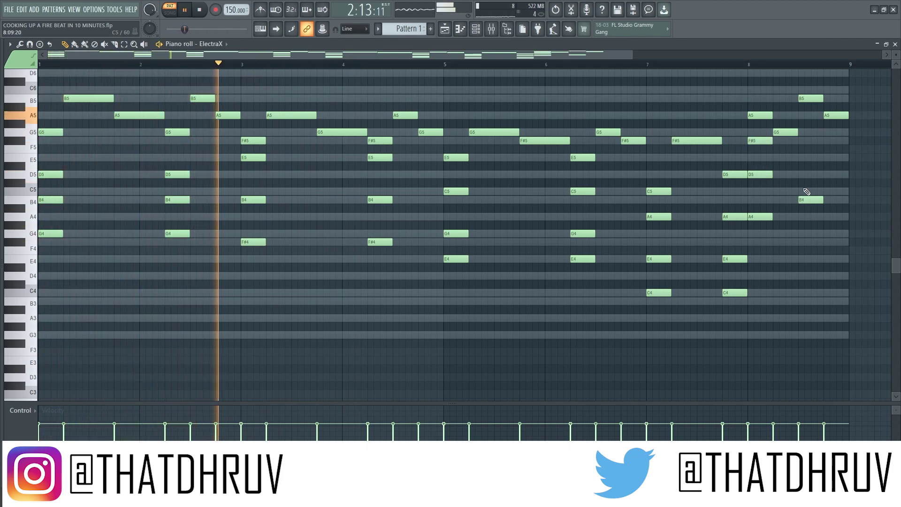
pyautogui.click(800, 158)
pyautogui.click(810, 132)
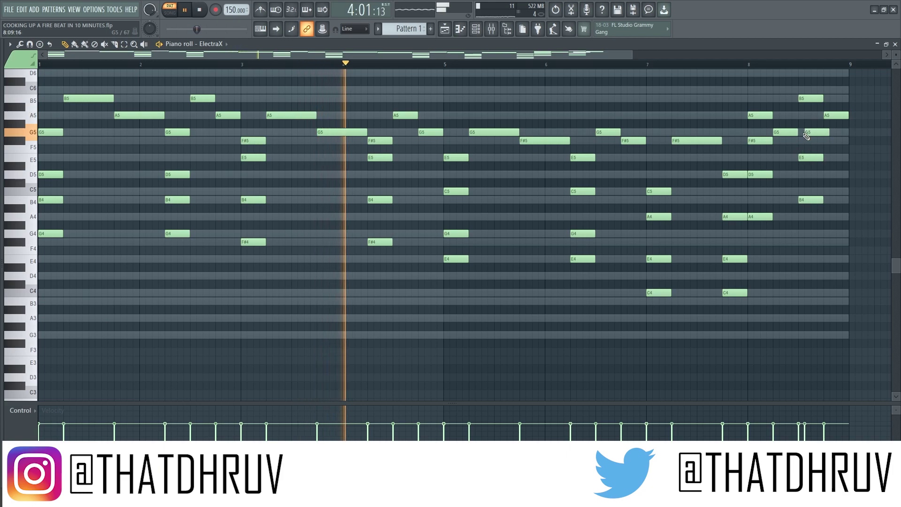
pyautogui.moveTo(812, 135); pyautogui.dragTo(806, 134)
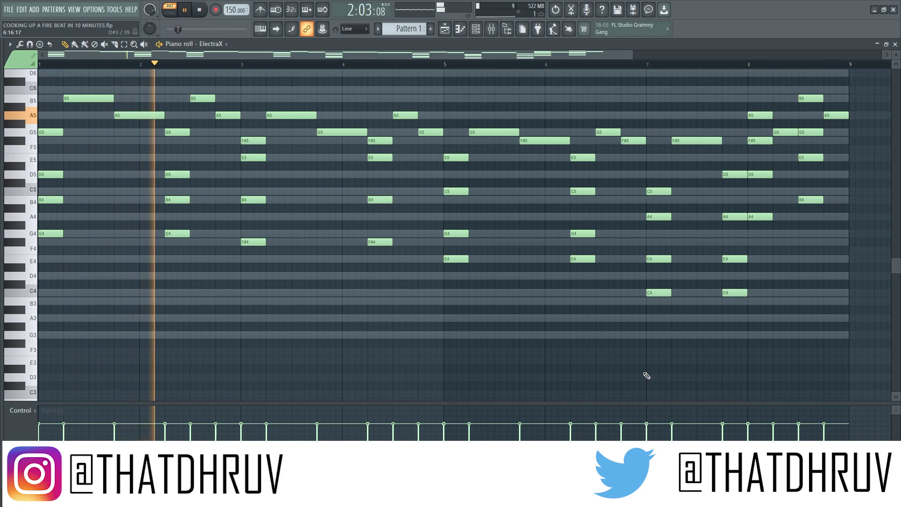
pyautogui.press('space')
pyautogui.press('space')
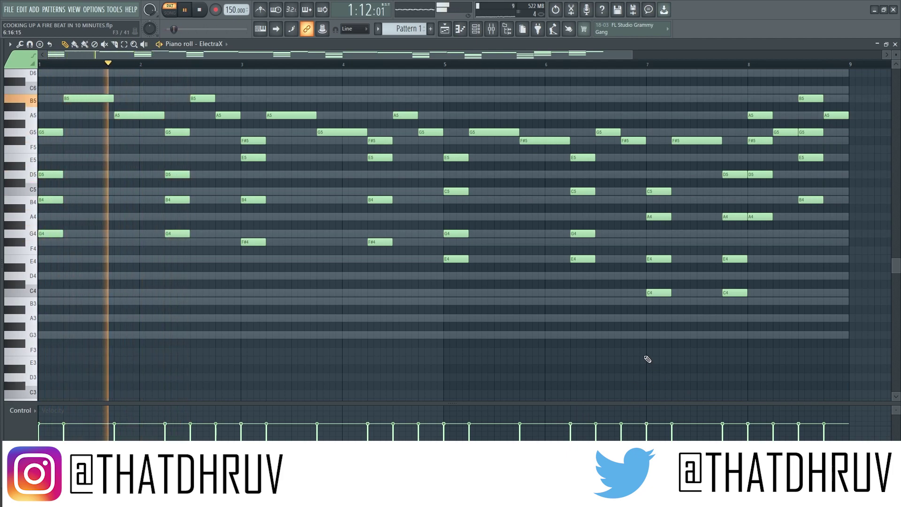
# Delete the C4, E4 and A4 chord notes under bar 7's D5 and listen to the pattern.
pyautogui.rightClick(729, 292)
pyautogui.rightClick(729, 258)
pyautogui.rightClick(731, 216)
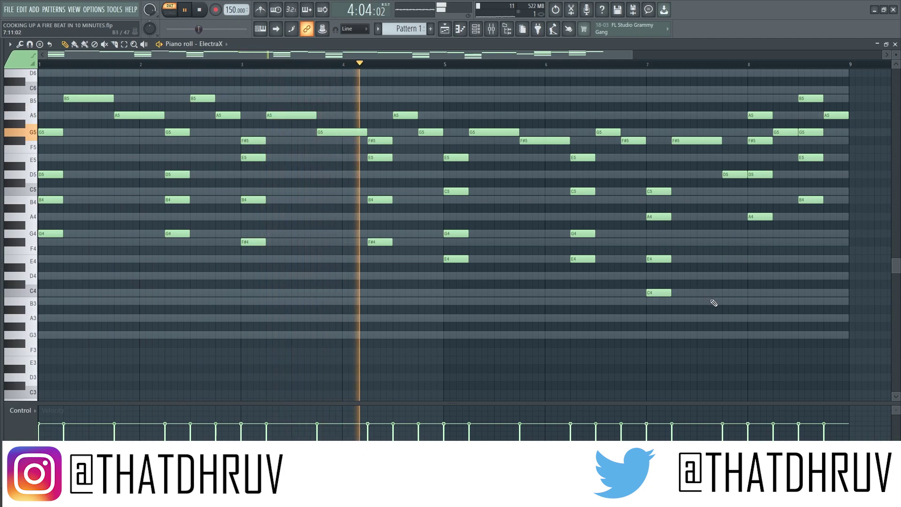
pyautogui.scroll(3, 712, 302)
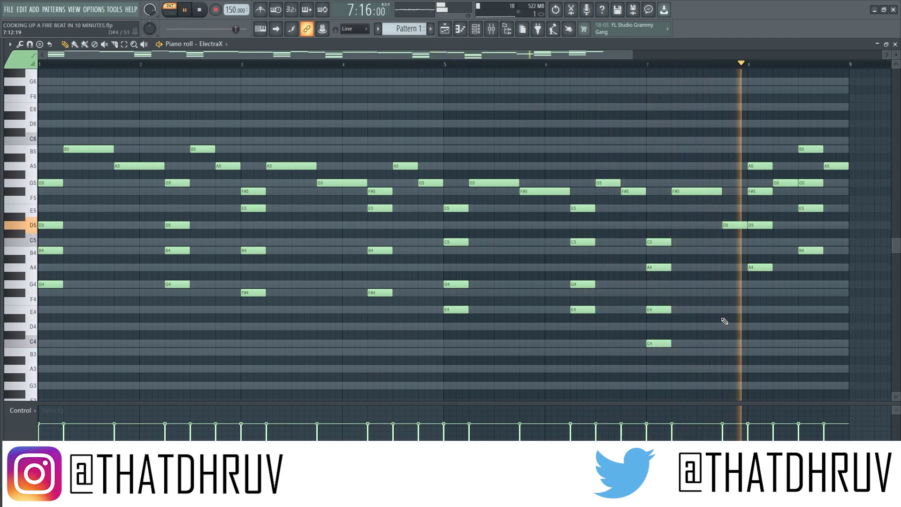
pyautogui.press('space')
# Leave the piano roll and paste the ElectraX melody and chords into the ElectraX #2 channel.
pyautogui.click(892, 44)
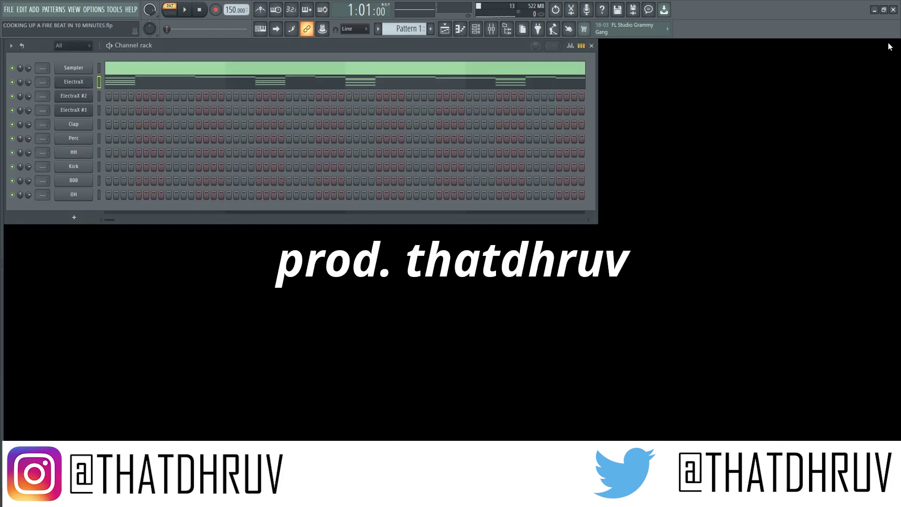
pyautogui.click(99, 96)
pyautogui.hotkey('ctrl', 'v')
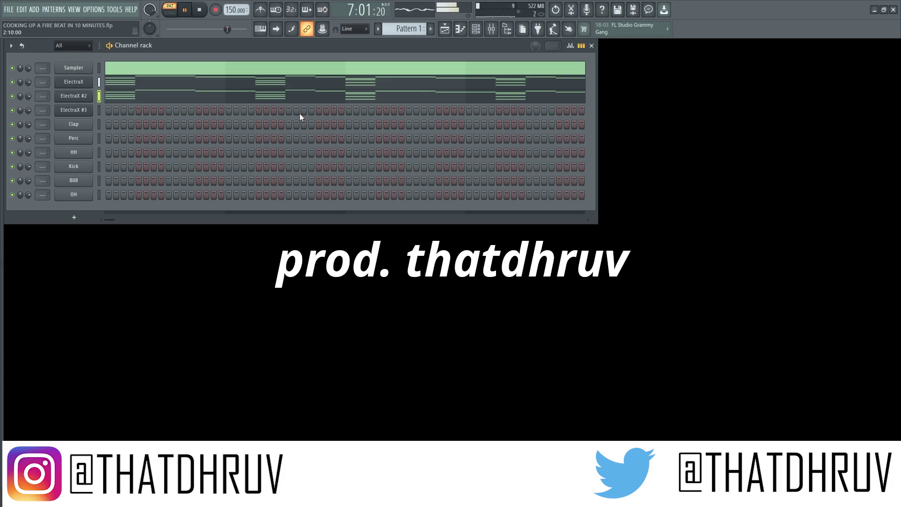
# In ElectraX #3's piano roll, draw a five-beat G5 from the start of bar 1, followed by a three-beat F#5.
pyautogui.rightClick(88, 113)
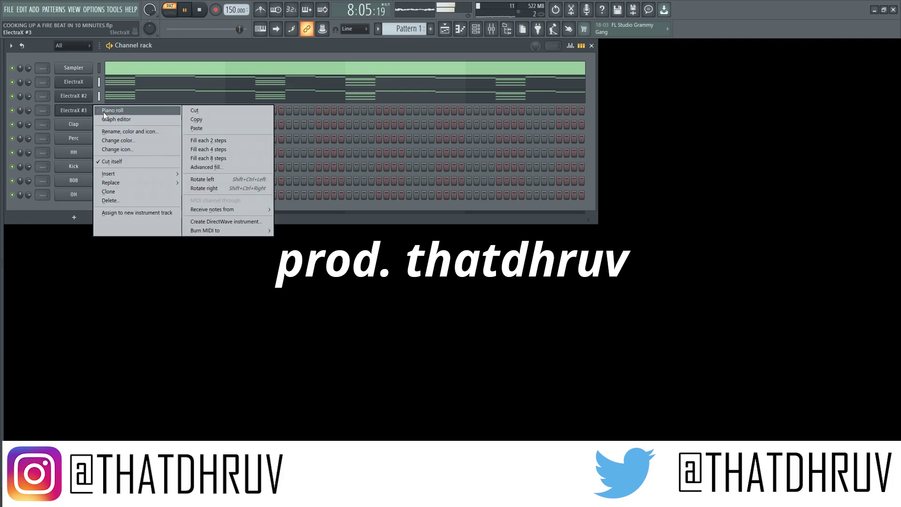
pyautogui.click(98, 112)
pyautogui.press('space')
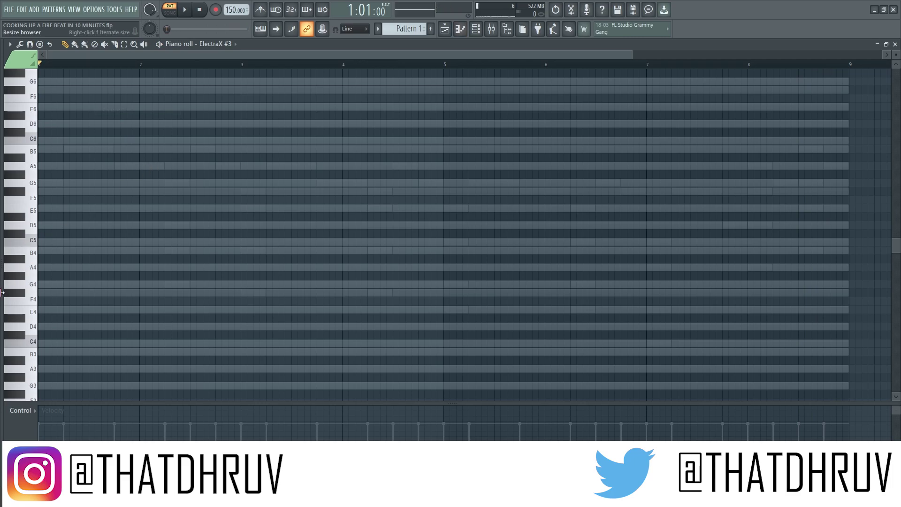
pyautogui.press('space')
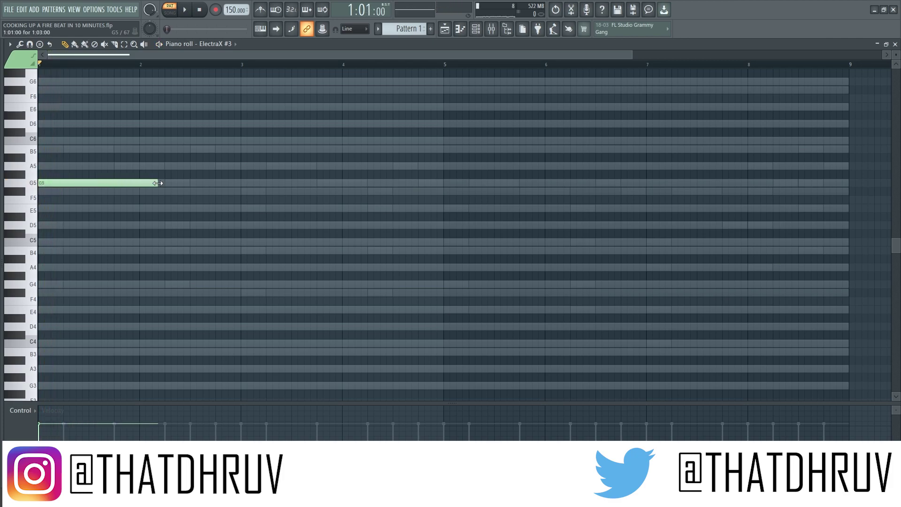
pyautogui.click(169, 208)
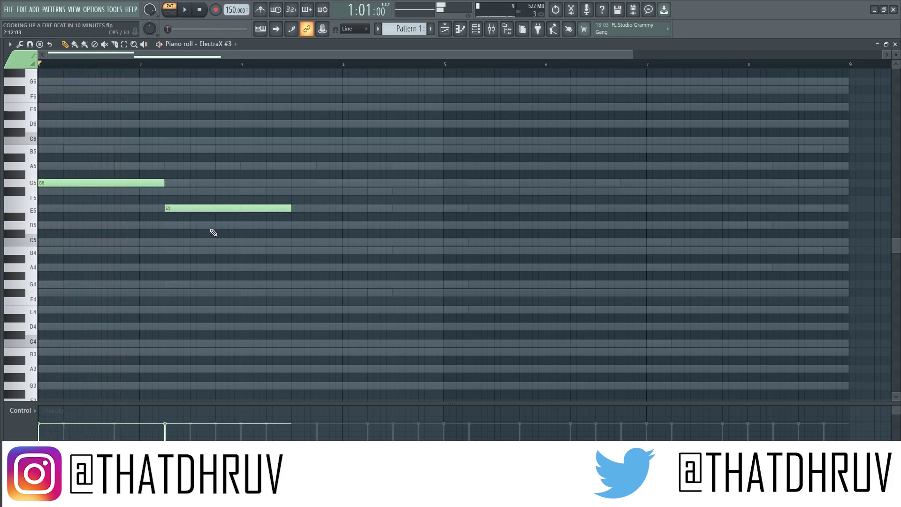
pyautogui.moveTo(183, 207); pyautogui.dragTo(181, 191)
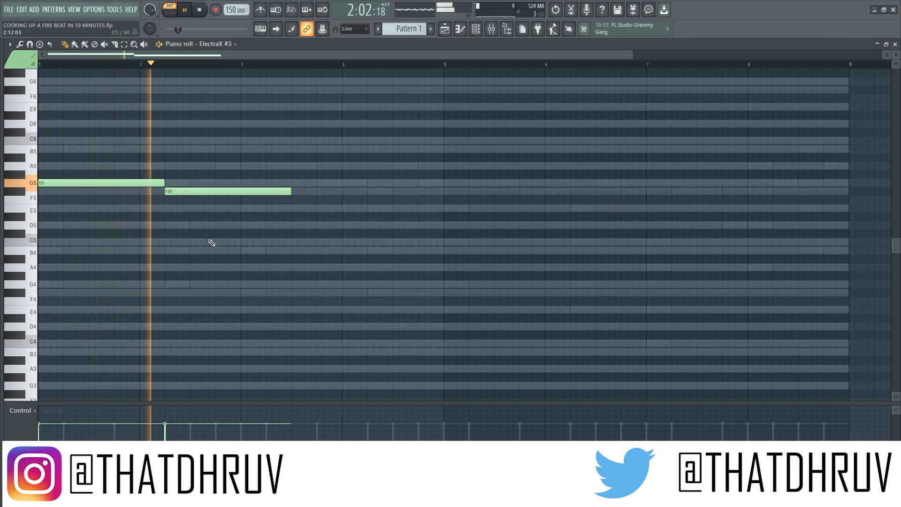
pyautogui.press('space')
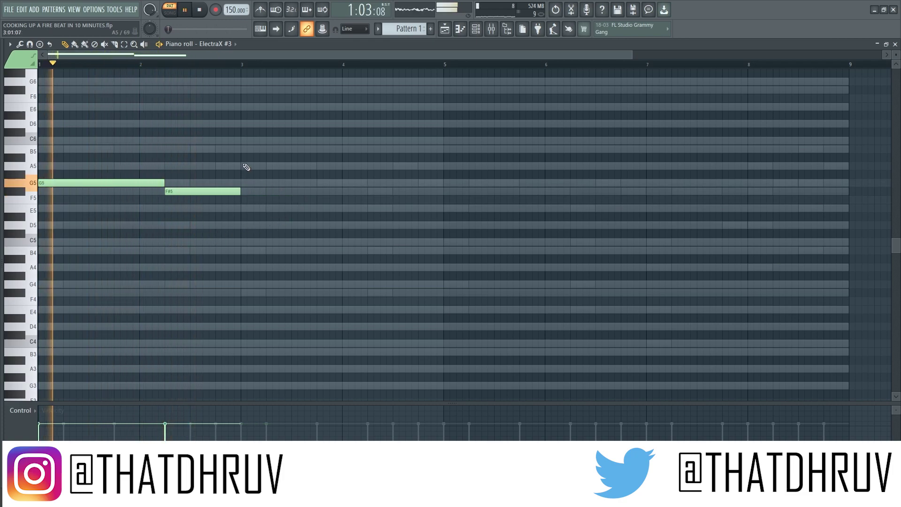
# Add a six-beat A5 from the start of bar 3 and a two-beat D5 filling the rest of bar 4.
pyautogui.click(246, 167)
pyautogui.moveTo(318, 167); pyautogui.dragTo(393, 167)
pyautogui.click(397, 225)
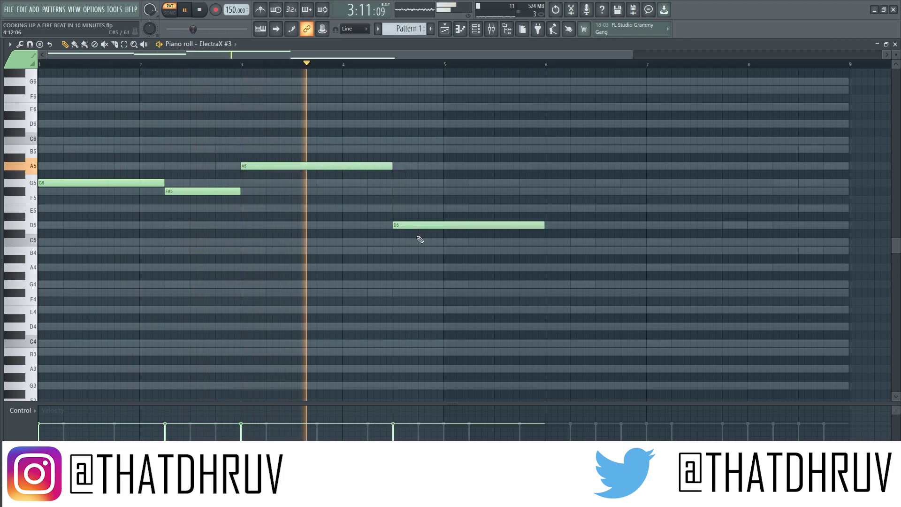
pyautogui.moveTo(543, 225); pyautogui.dragTo(438, 228)
# Duplicate the four-bar ElectraX #3 phrase into bars 5–8 and vary the copy, lowering bar 5's G5 to E5 and bar 7's A5 to G5.
pyautogui.moveTo(74, 160); pyautogui.dragTo(417, 262)
pyautogui.hotkey('ctrl', 'b')
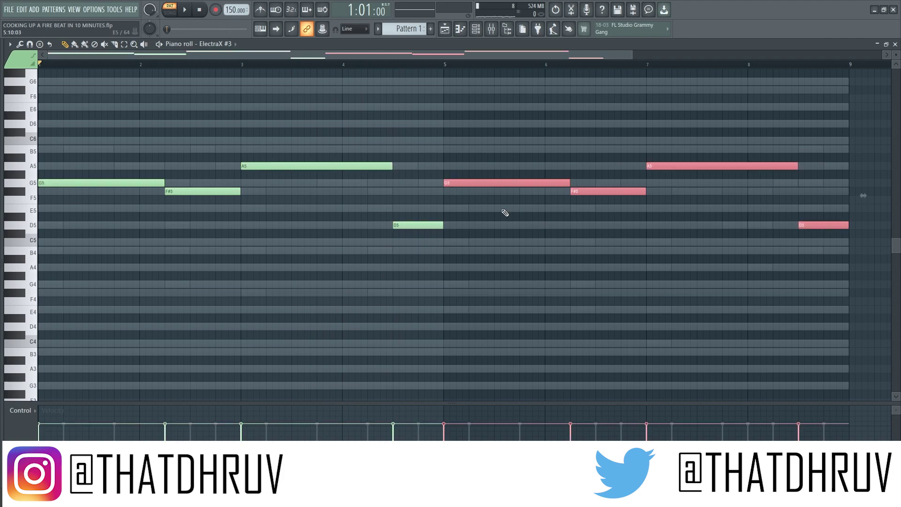
pyautogui.press('space')
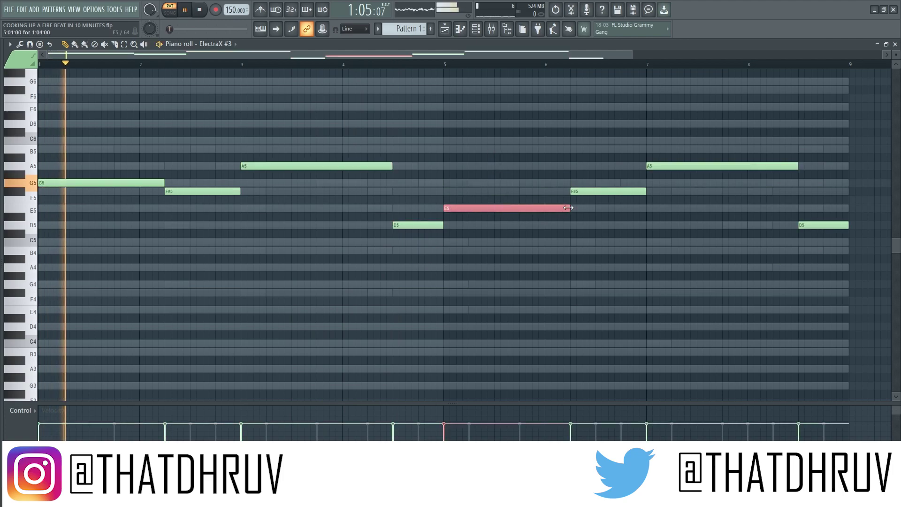
pyautogui.moveTo(682, 167); pyautogui.dragTo(682, 183)
pyautogui.moveTo(797, 183); pyautogui.dragTo(773, 183)
pyautogui.moveTo(806, 226); pyautogui.dragTo(846, 228)
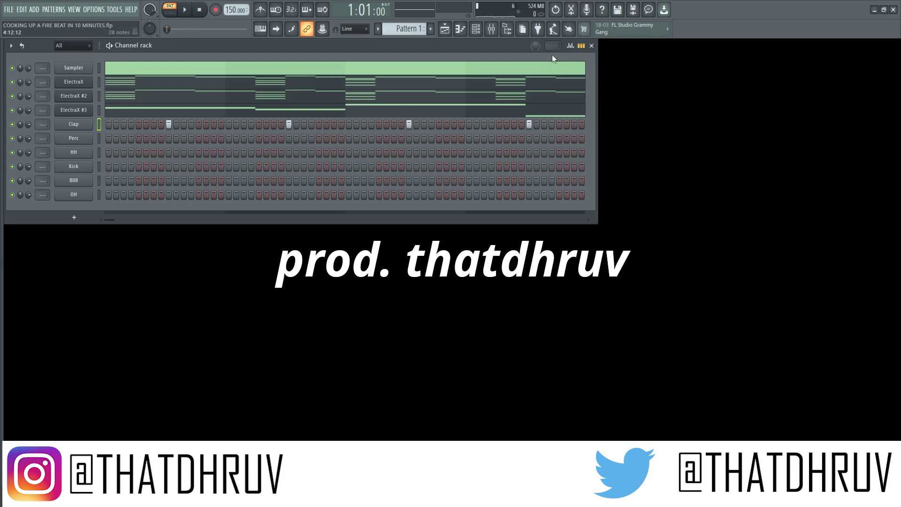
# Duplicate the Clap channel's four claps into bars 5–8 in its piano roll, then return to the channel rack.
pyautogui.click(571, 46)
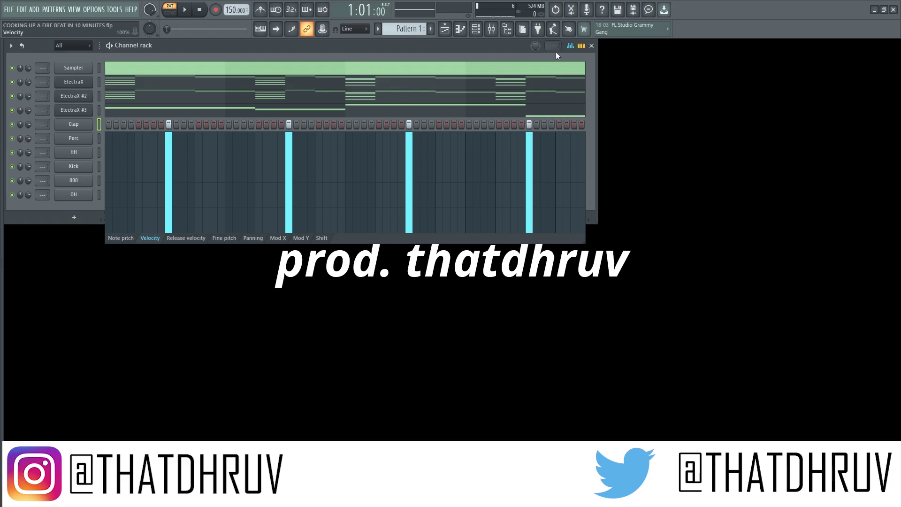
pyautogui.click(570, 46)
pyautogui.rightClick(90, 120)
pyautogui.click(121, 122)
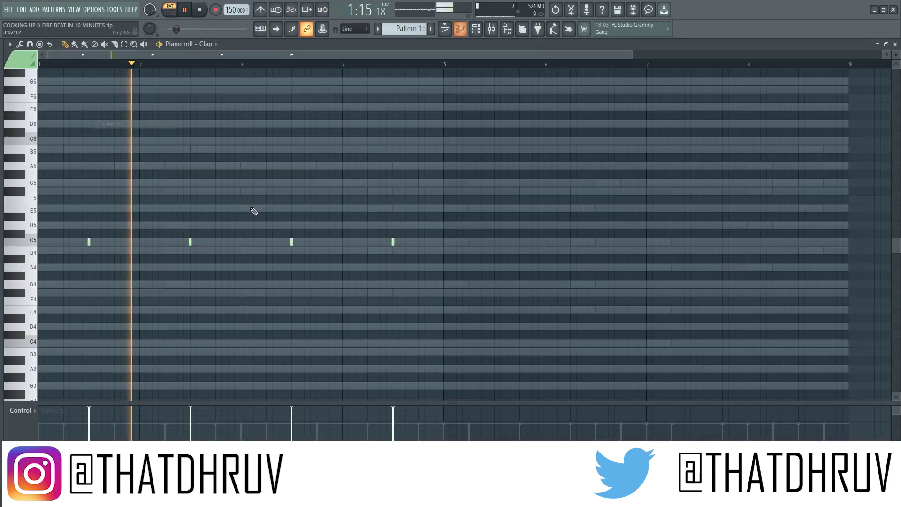
pyautogui.hotkey('ctrl', 'a')
pyautogui.moveTo(191, 243); pyautogui.dragTo(600, 243)
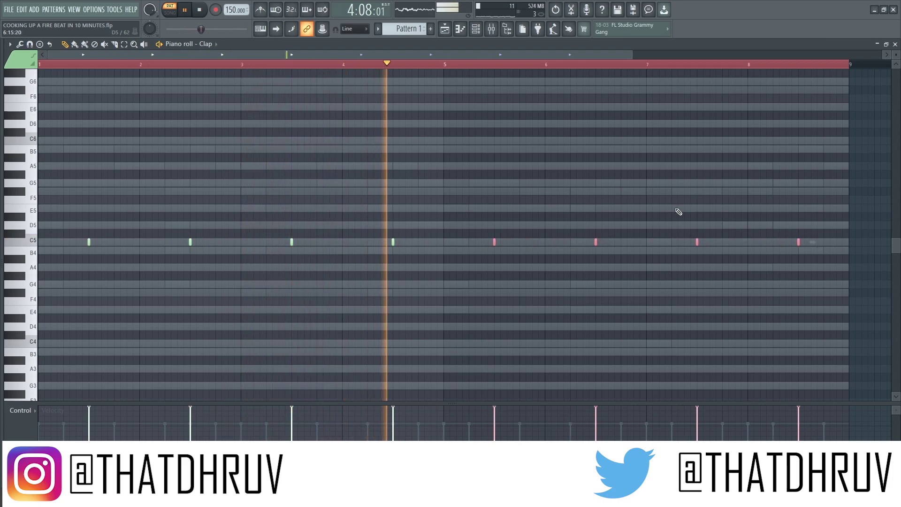
pyautogui.click(895, 45)
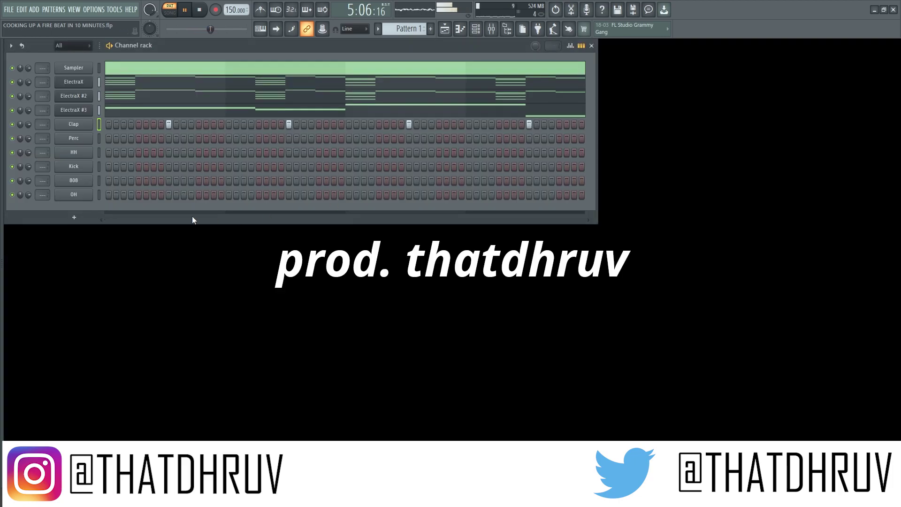
# Fill the HH channel with a hit every 2 steps and open it in the piano roll.
pyautogui.rightClick(86, 154)
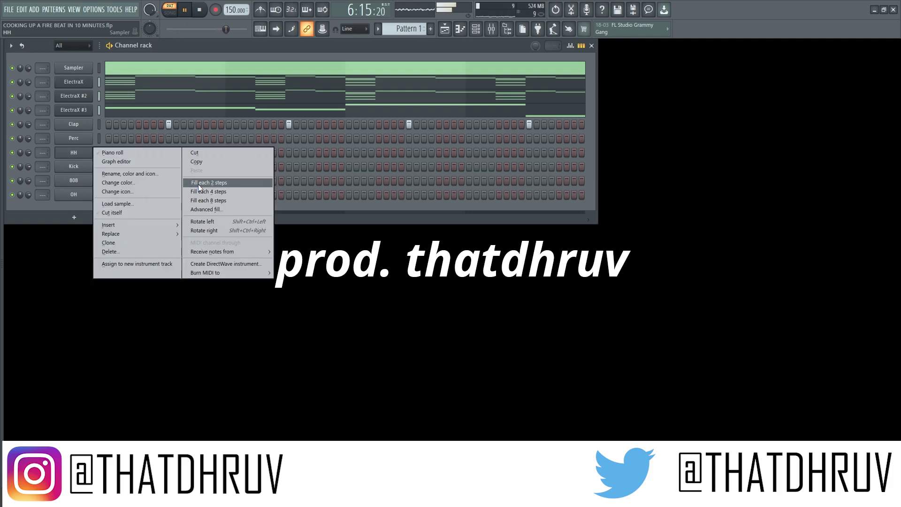
pyautogui.click(198, 185)
pyautogui.rightClick(83, 151)
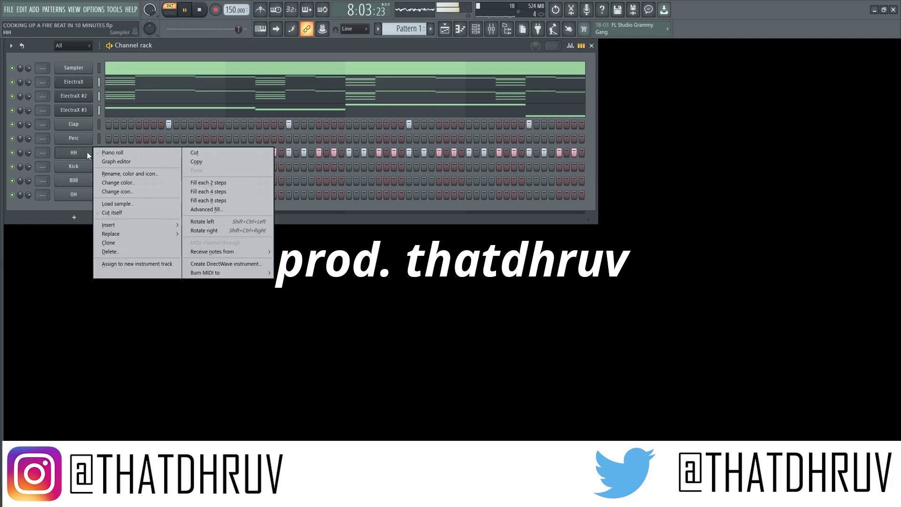
pyautogui.click(115, 154)
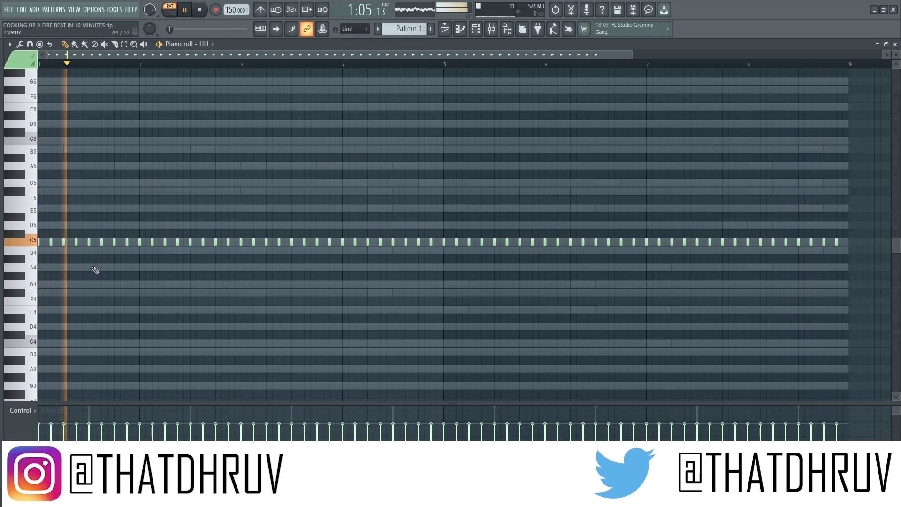
pyautogui.press('space')
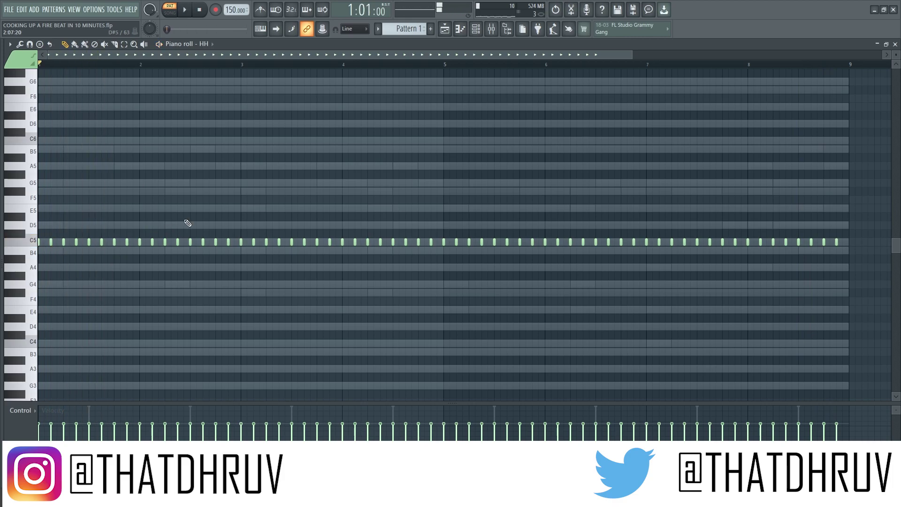
# Set the hi-hat piano roll's snap to Cell, lengthen the C5 hits to one step and audition them.
pyautogui.click(40, 44)
pyautogui.click(30, 43)
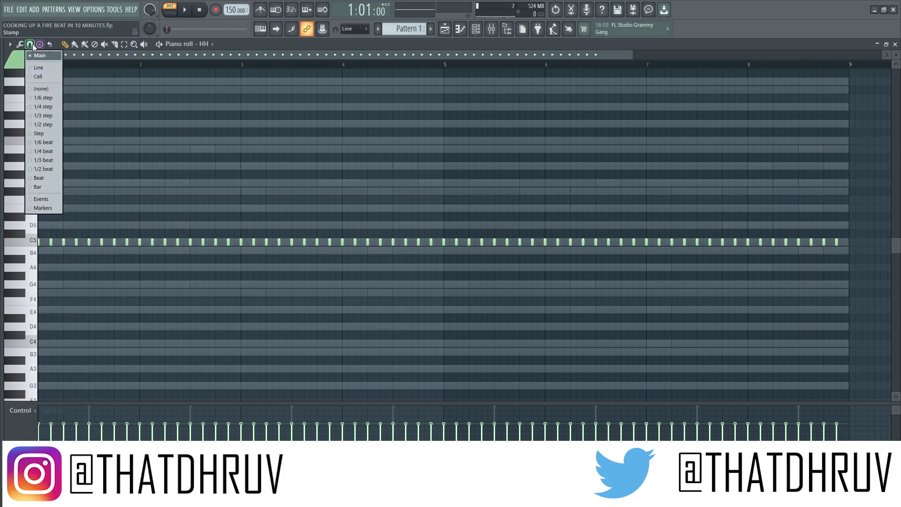
pyautogui.click(49, 77)
pyautogui.press('space')
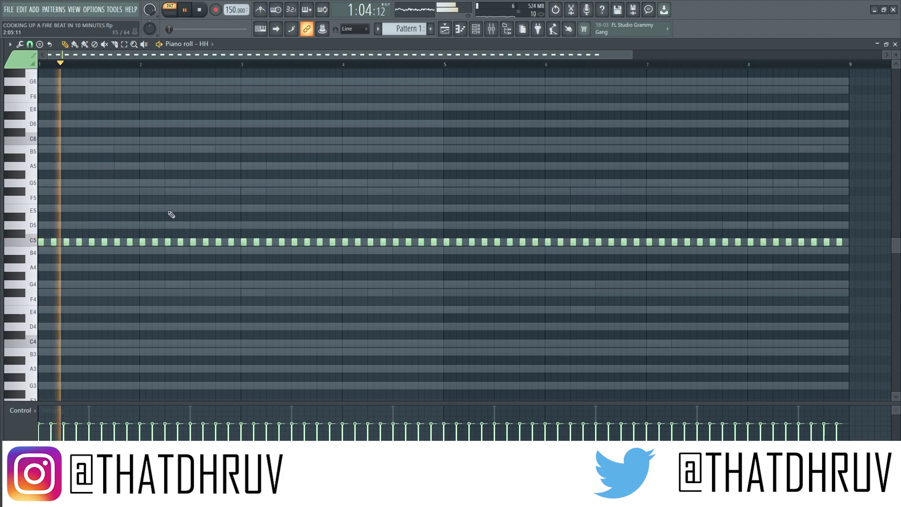
pyautogui.press('space')
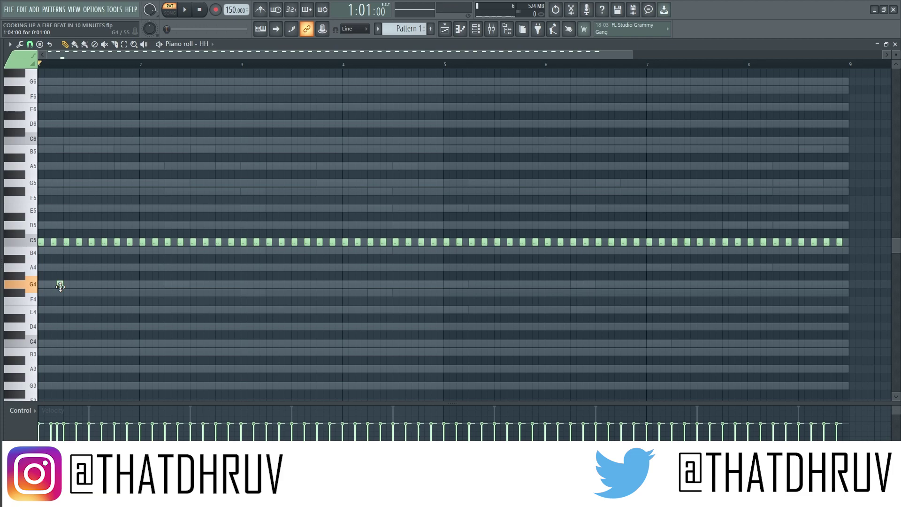
# Place one-step G4 hi-hat accents on bar 1 steps 3, 11, 13 and 15, bar 2 steps 7 and 15, and bar 3 step 3.
pyautogui.press('space')
pyautogui.press('space')
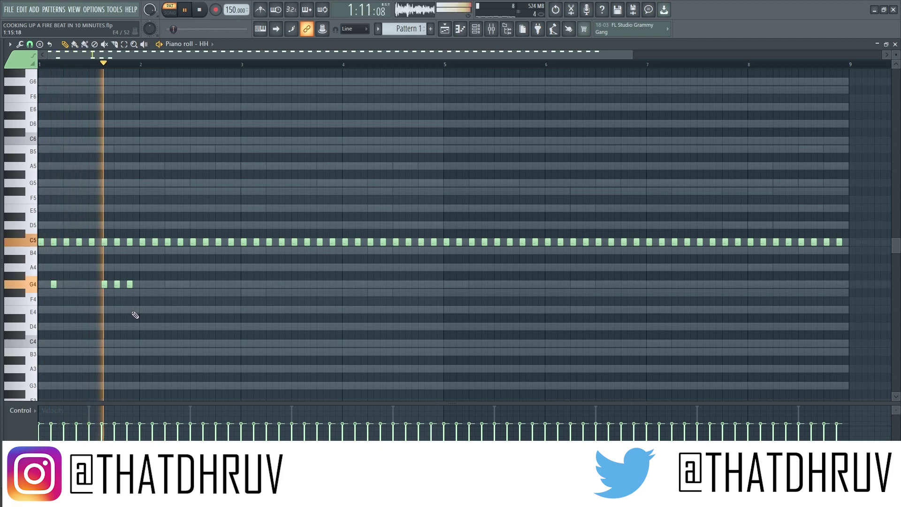
pyautogui.press('space')
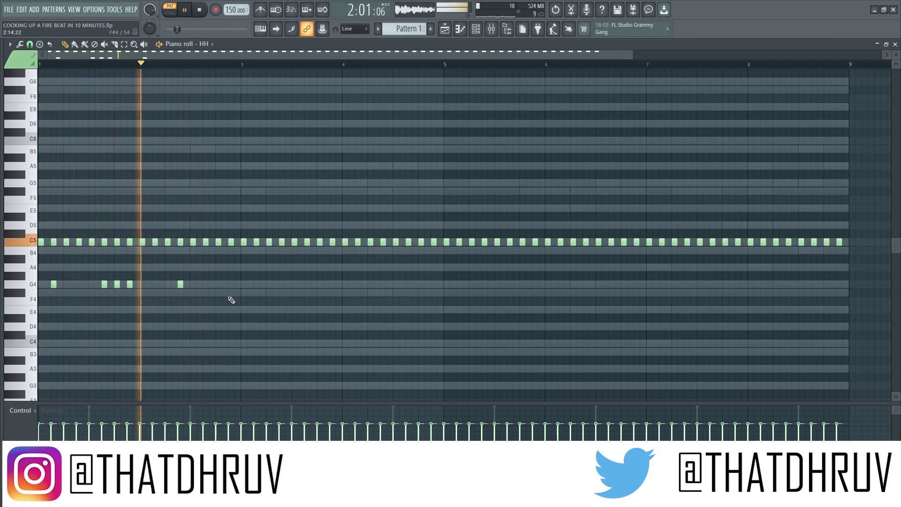
pyautogui.click(224, 285)
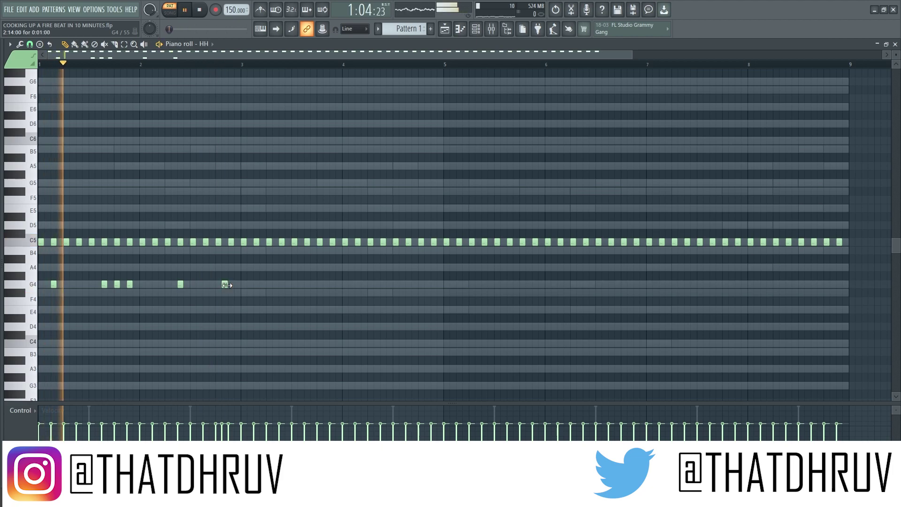
pyautogui.moveTo(224, 285); pyautogui.dragTo(231, 286)
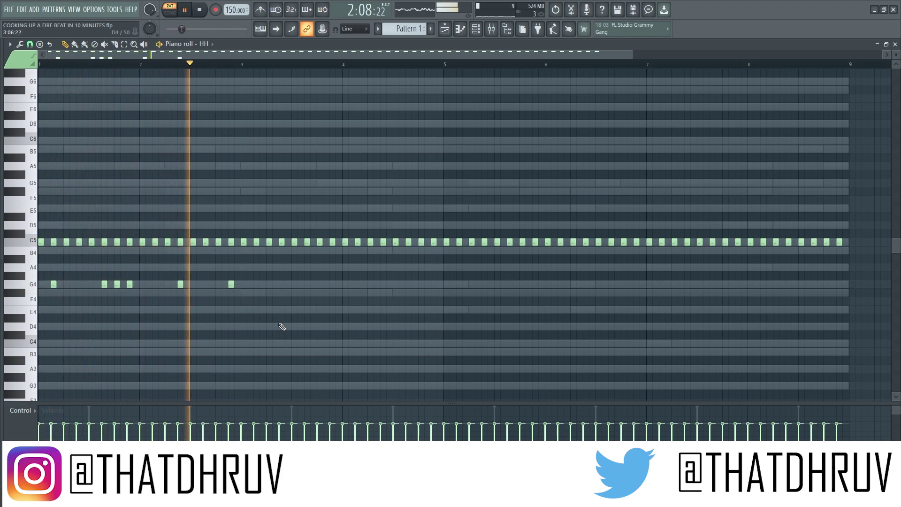
pyautogui.press('space')
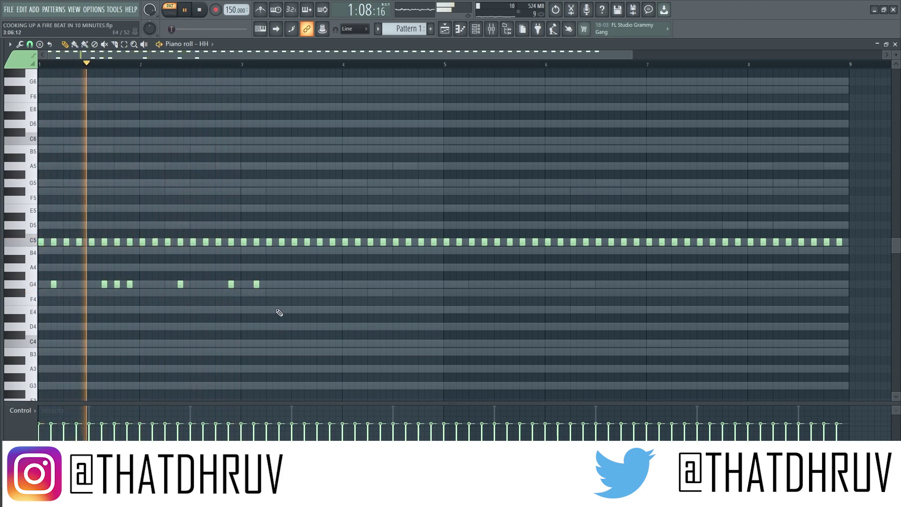
# Add G4 hi-hat accents on bar 3 steps 13 and 15 and bar 4 steps 7 and 15, auditioning the pattern.
pyautogui.click(320, 284)
pyautogui.click(332, 284)
pyautogui.press('space')
pyautogui.press('space')
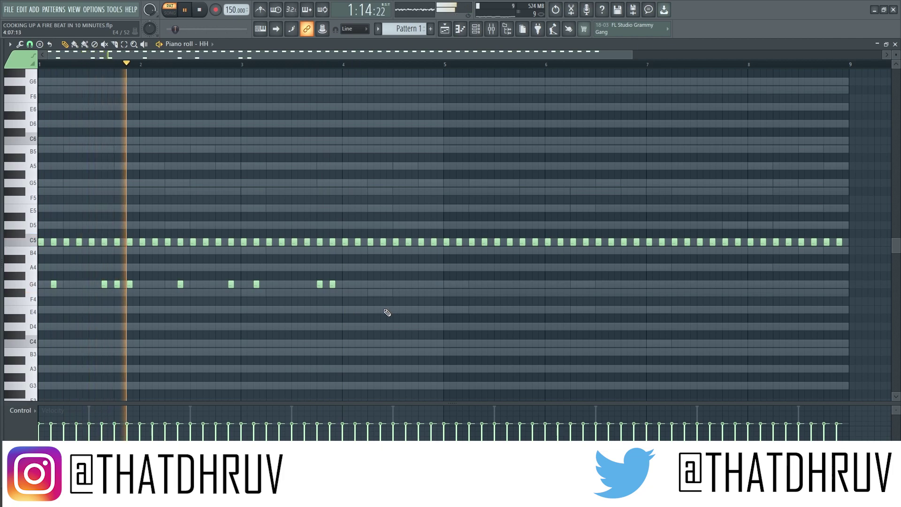
pyautogui.click(383, 284)
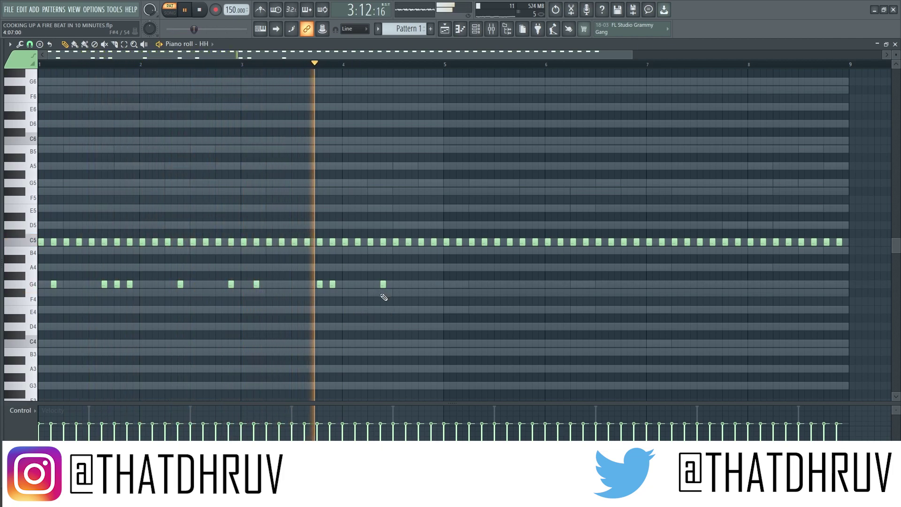
pyautogui.click(432, 284)
pyautogui.press('space')
# Replace the hi-hats in bars 5–8 with a copy of bars 1–4 starting on bar 5, adding a G4 hit on bar 8 step 13.
pyautogui.moveTo(442, 222); pyautogui.dragTo(852, 287)
pyautogui.press('Delete')
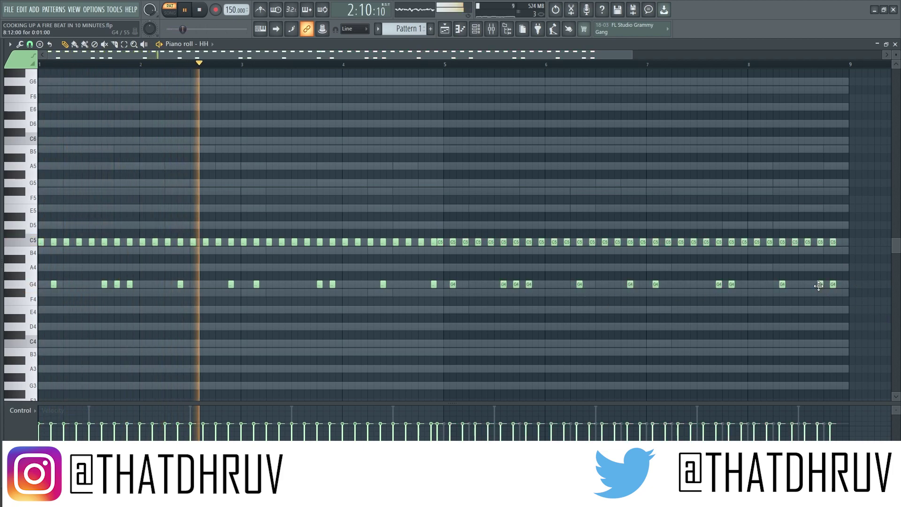
pyautogui.click(819, 284)
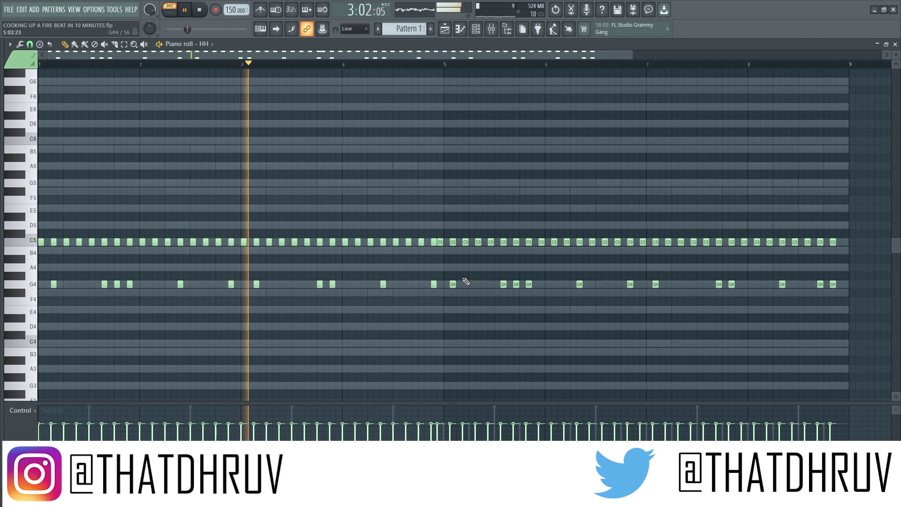
pyautogui.moveTo(454, 244); pyautogui.dragTo(853, 318)
pyautogui.hotkey('ctrl', 'q')
pyautogui.press('space')
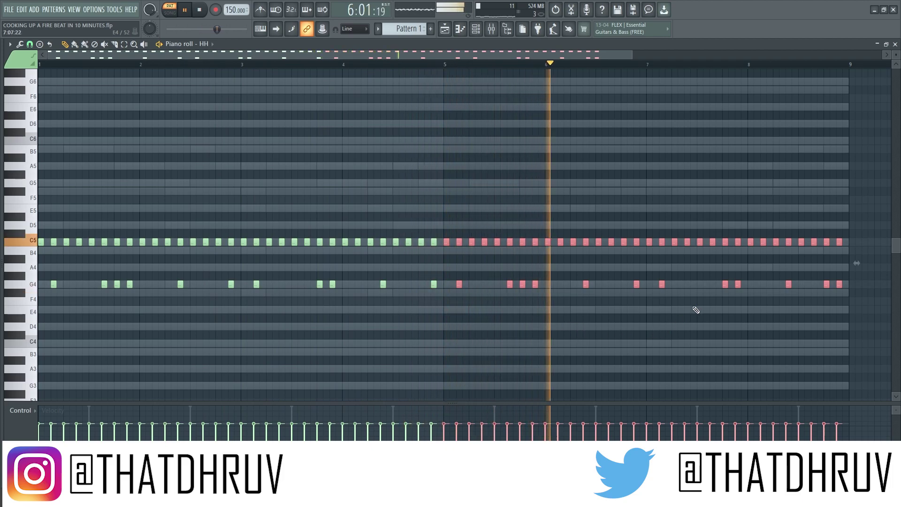
pyautogui.click(713, 284)
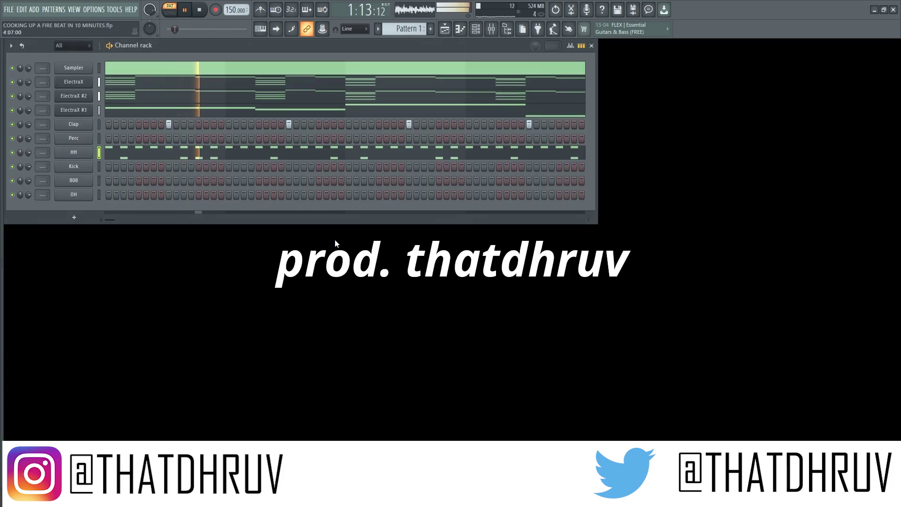
# Open the 808 channel in the piano roll.
pyautogui.rightClick(84, 179)
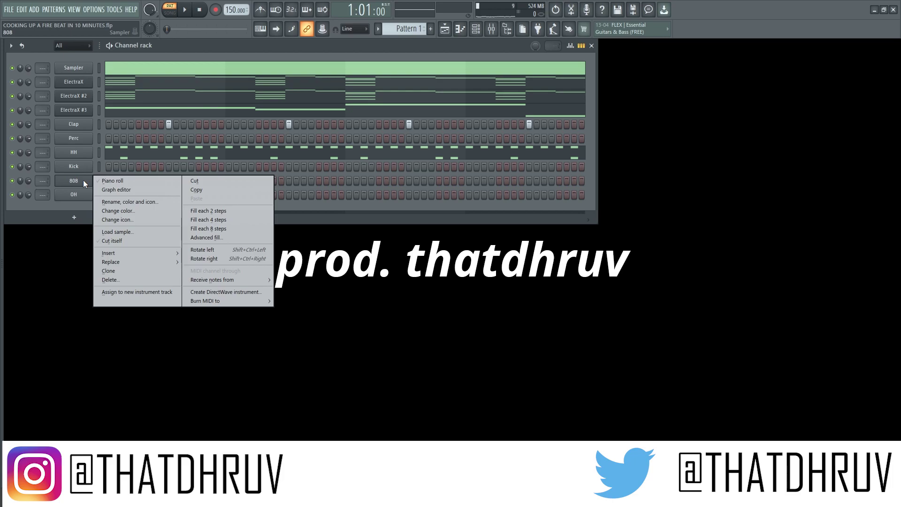
pyautogui.click(113, 181)
pyautogui.scroll(-2, 147, 245)
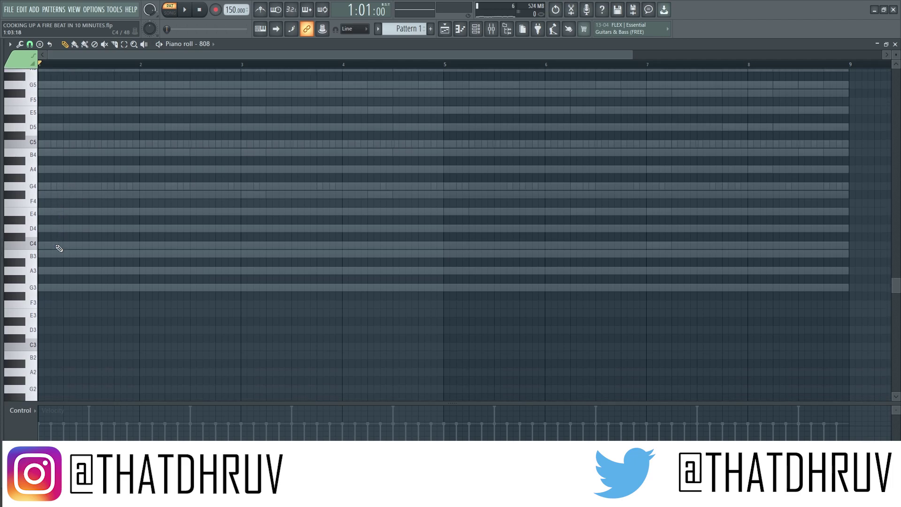
pyautogui.click(895, 45)
pyautogui.rightClick(87, 181)
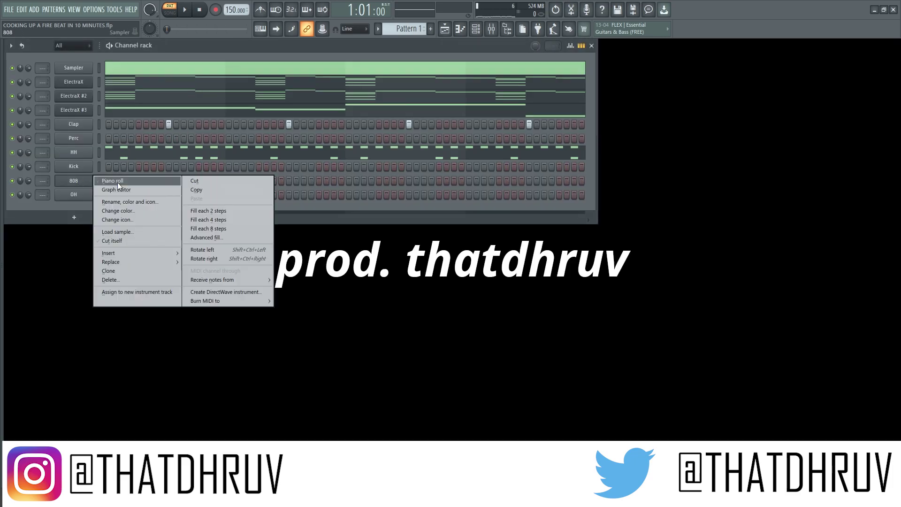
pyautogui.click(112, 181)
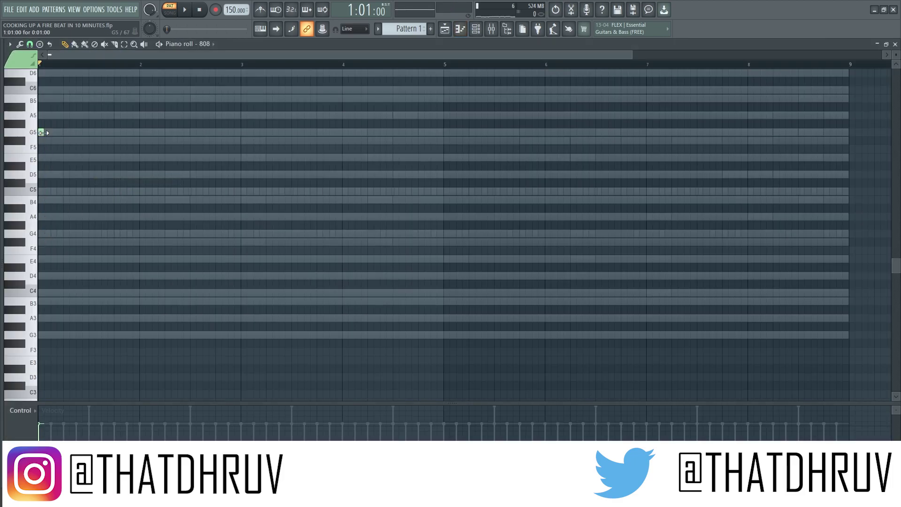
# Draw a G5 808 note from bar 1 to step 5 of bar 2, followed by a second G5 lasting until bar 3.
pyautogui.press('space')
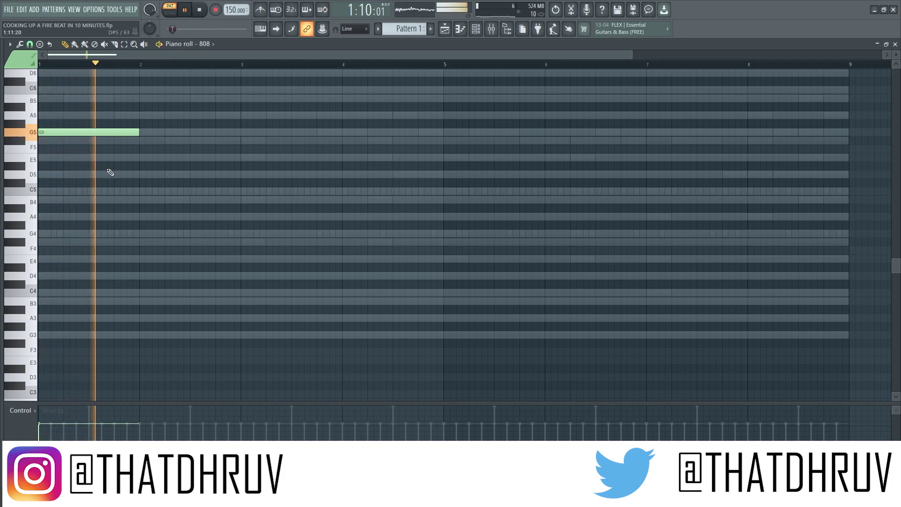
pyautogui.press('space')
pyautogui.moveTo(140, 133); pyautogui.dragTo(164, 133)
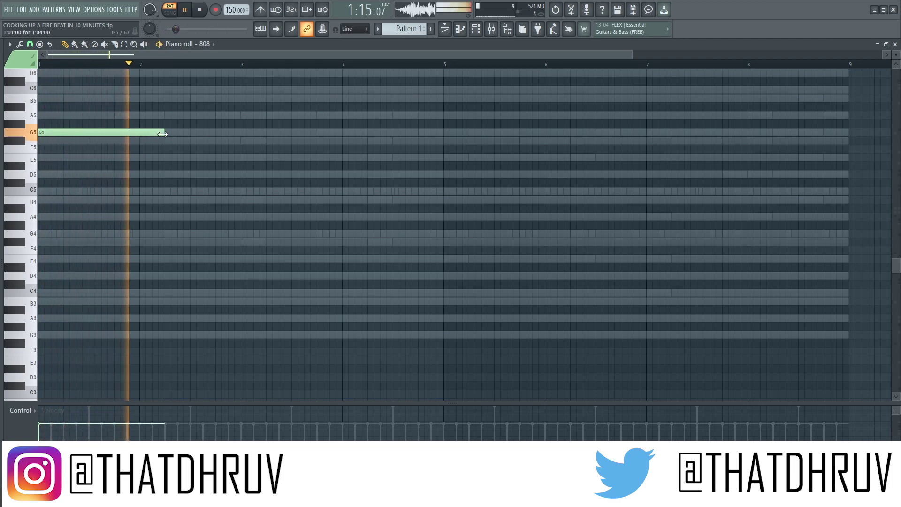
pyautogui.click(168, 133)
pyautogui.press('space')
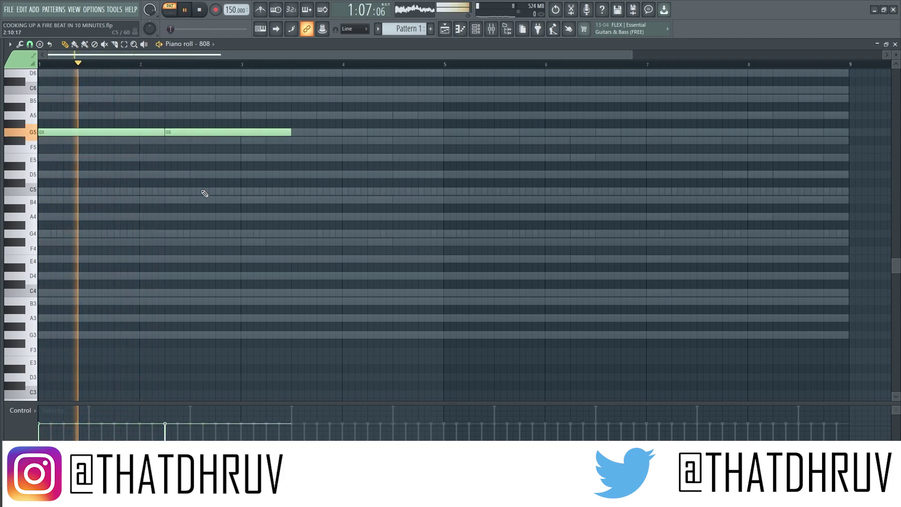
pyautogui.moveTo(290, 133); pyautogui.dragTo(240, 134)
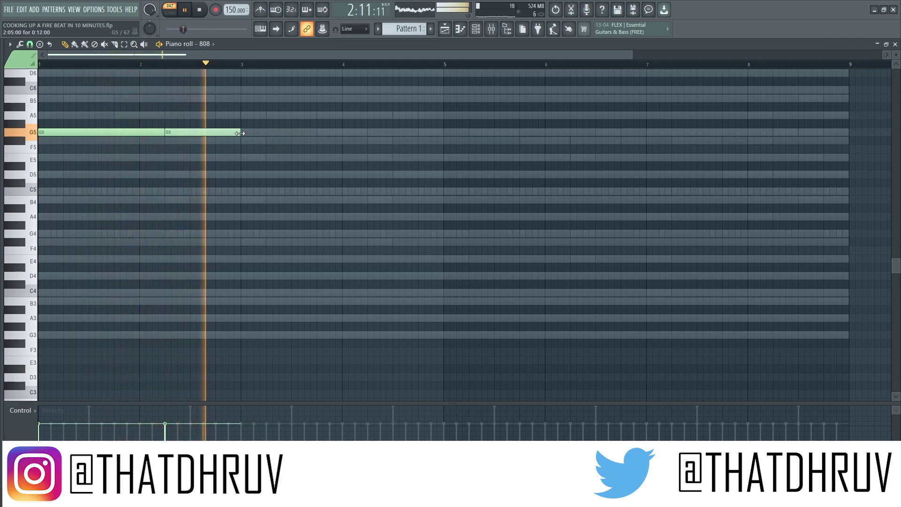
# Fill bars 3–4 of the 808 with four F#5 notes starting at bar 3 steps 1, 7 and 13 and bar 4 step 5.
pyautogui.press('c')
pyautogui.moveTo(280, 135); pyautogui.dragTo(282, 156)
pyautogui.press('space')
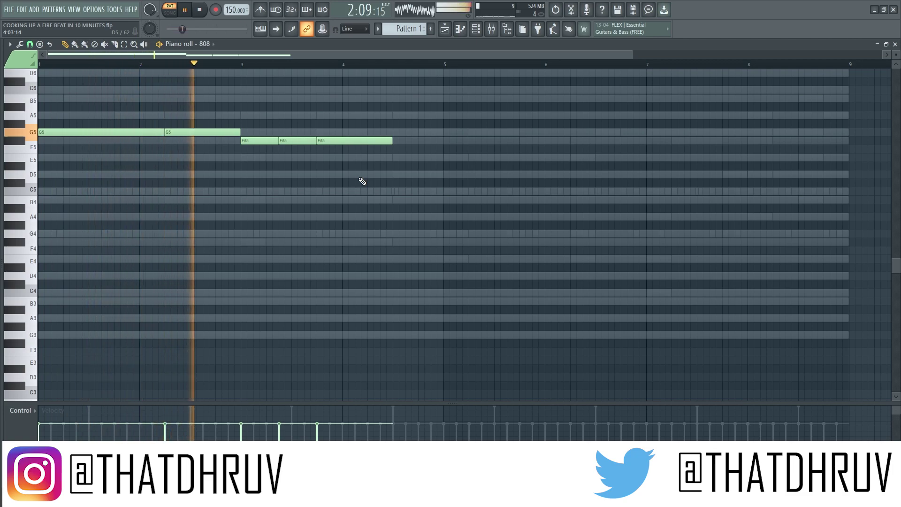
pyautogui.press('c')
pyautogui.moveTo(361, 130); pyautogui.dragTo(370, 157)
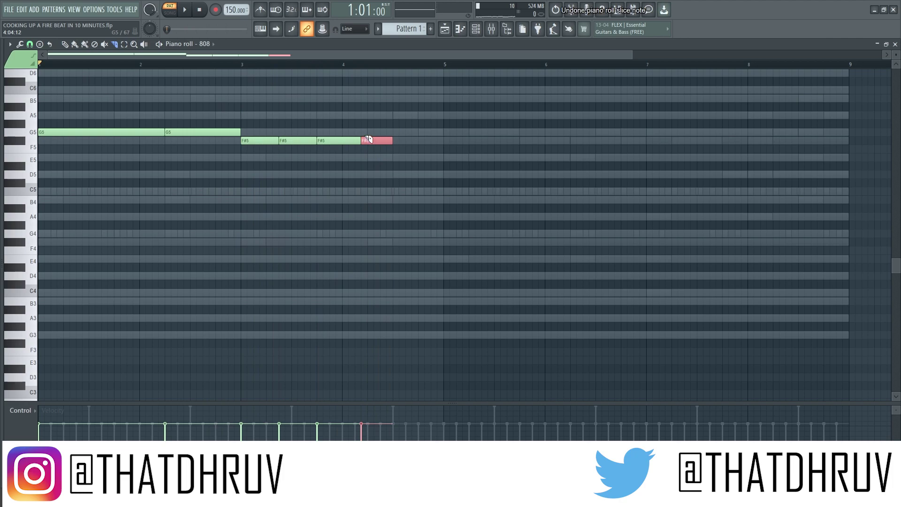
pyautogui.moveTo(375, 153)
pyautogui.mouseDown()
pyautogui.moveTo(407, 142)
pyautogui.moveTo(447, 152)
pyautogui.mouseUp()
pyautogui.press('p')
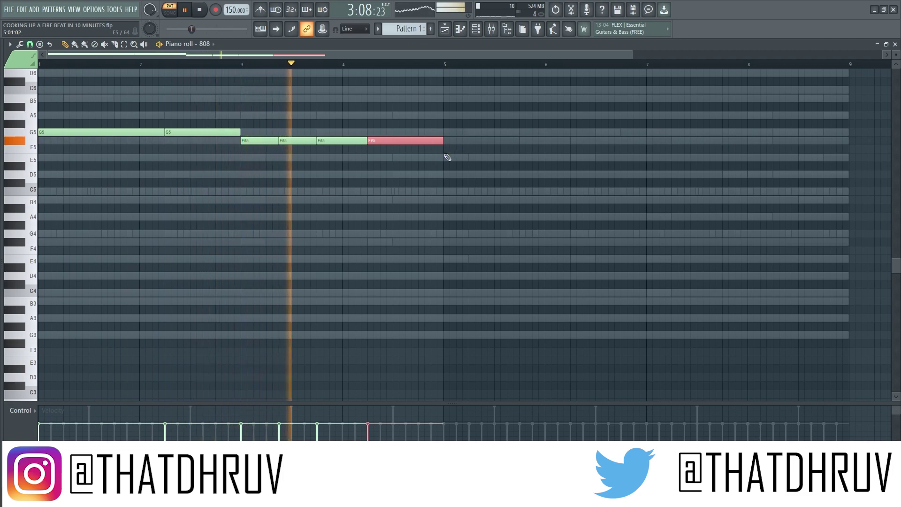
pyautogui.press('space')
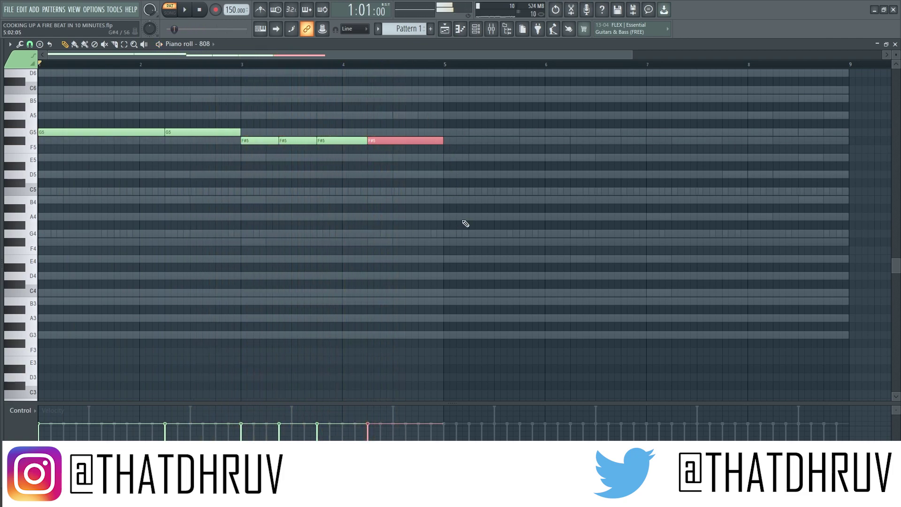
# Duplicate the four-bar 808 phrase into bars 5–8 and transpose the copy down three semitones to E5 and D#5.
pyautogui.moveTo(137, 112); pyautogui.dragTo(413, 178)
pyautogui.hotkey('ctrl', 'b')
pyautogui.press('Down')
pyautogui.press('Down')
pyautogui.press('Down')
pyautogui.press('Down')
pyautogui.press('Up')
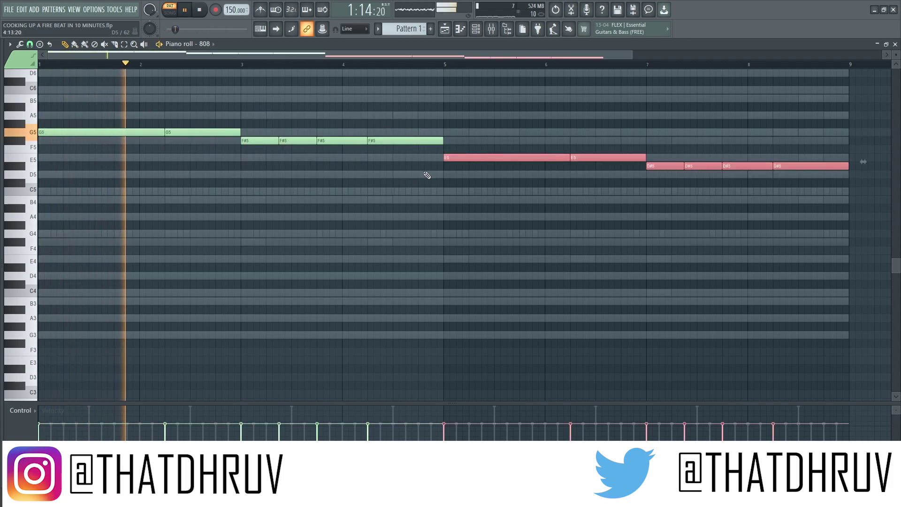
# Lower the first three D#5 808 notes from bar 7 onward to C5.
pyautogui.moveTo(669, 146); pyautogui.dragTo(742, 169)
pyautogui.press('Down')
pyautogui.press('Down')
pyautogui.press('Down')
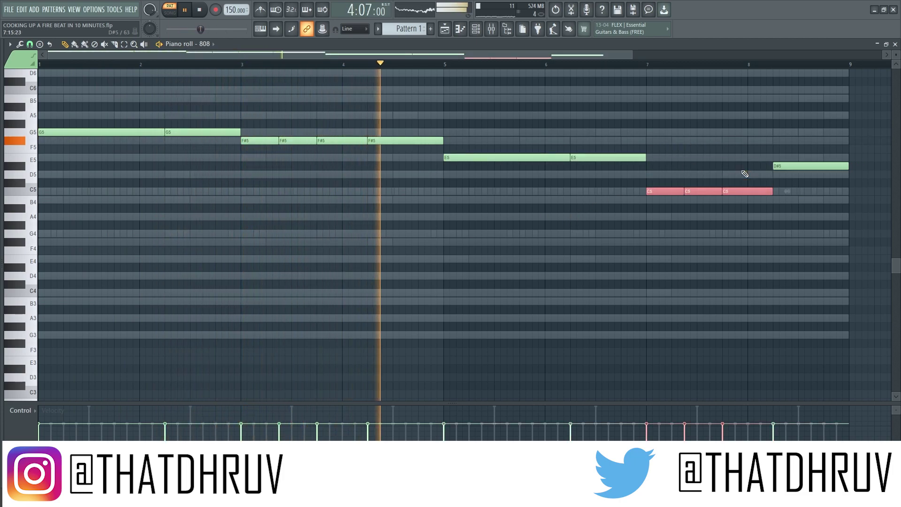
# Split the last 808 note in bar 8 in half, raise the halves to A5 and B5, and return to the channel rack.
pyautogui.press('c')
pyautogui.moveTo(816, 167)
pyautogui.mouseDown()
pyautogui.moveTo(817, 176)
pyautogui.moveTo(795, 145)
pyautogui.moveTo(795, 115)
pyautogui.moveTo(824, 145)
pyautogui.moveTo(827, 96)
pyautogui.mouseUp()
pyautogui.press('p')
pyautogui.scroll(3, 751, 165)
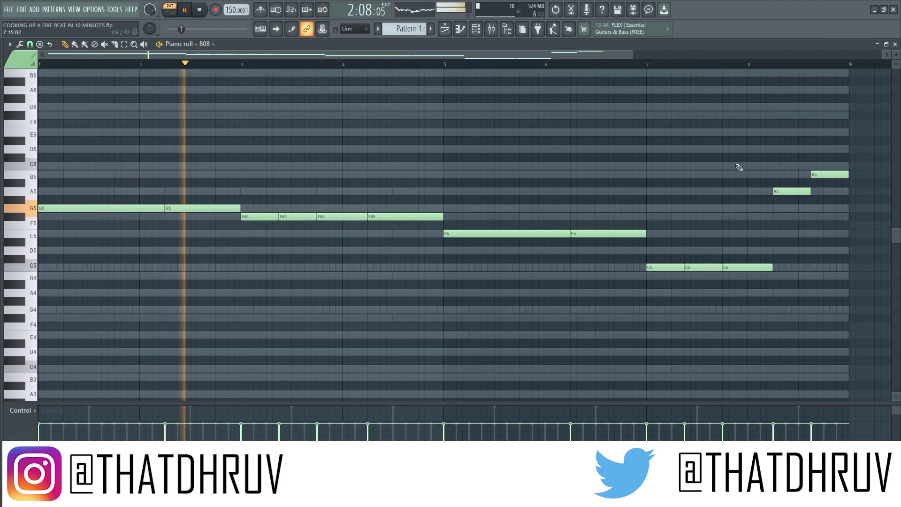
pyautogui.click(896, 44)
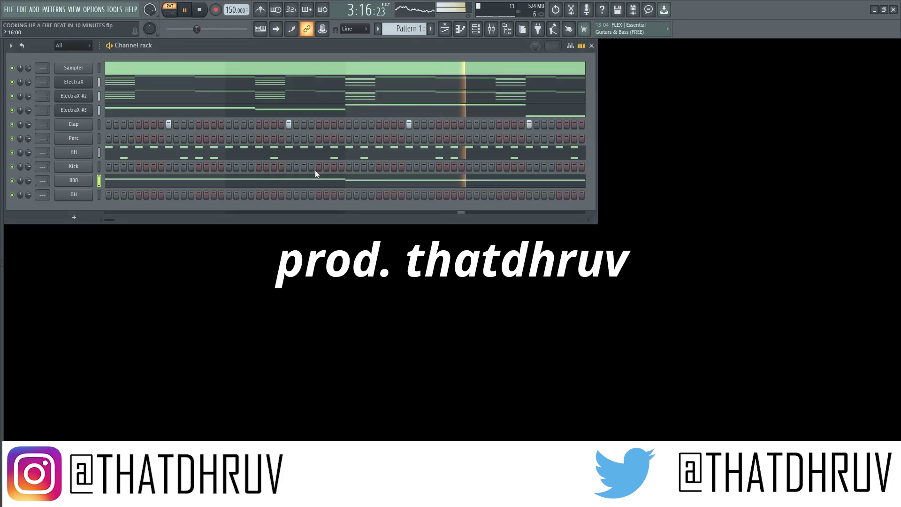
# Place one-step C5 hits in the Kick piano roll at the start of every 808 note, then return to the channel rack.
pyautogui.rightClick(92, 166)
pyautogui.click(103, 165)
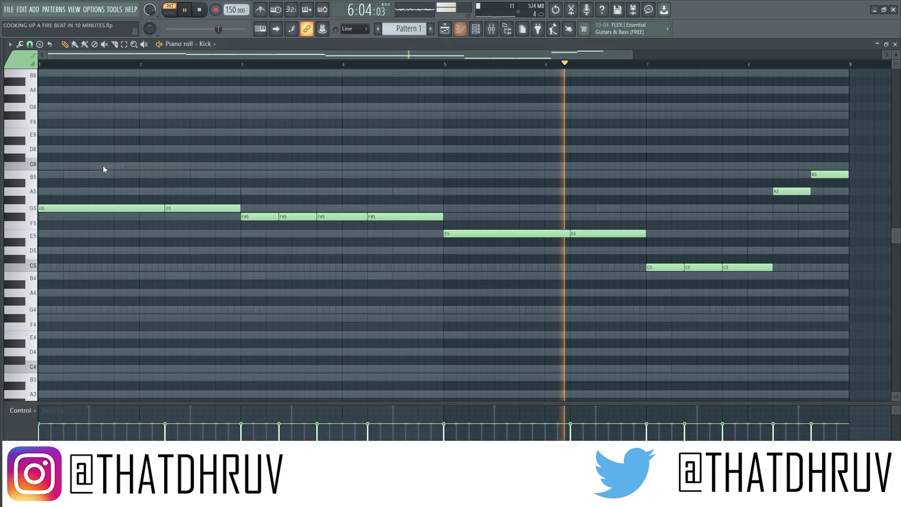
pyautogui.press('space')
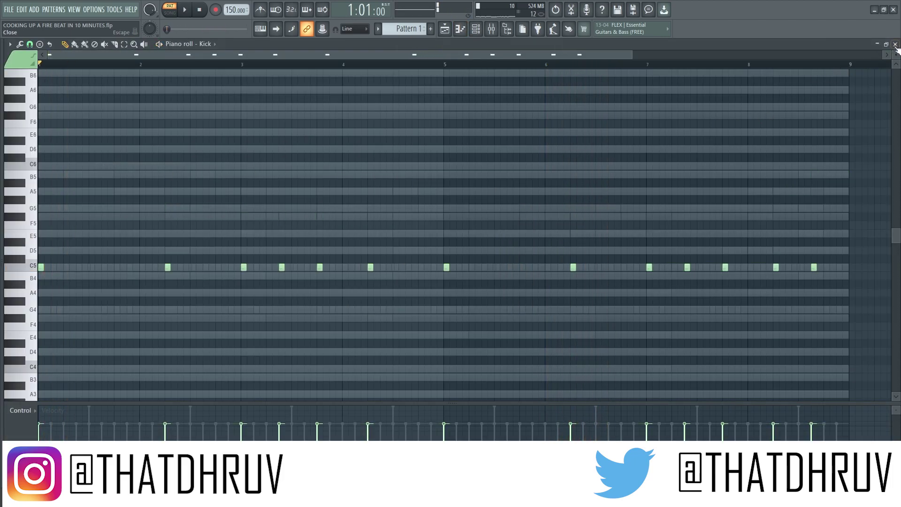
pyautogui.click(895, 44)
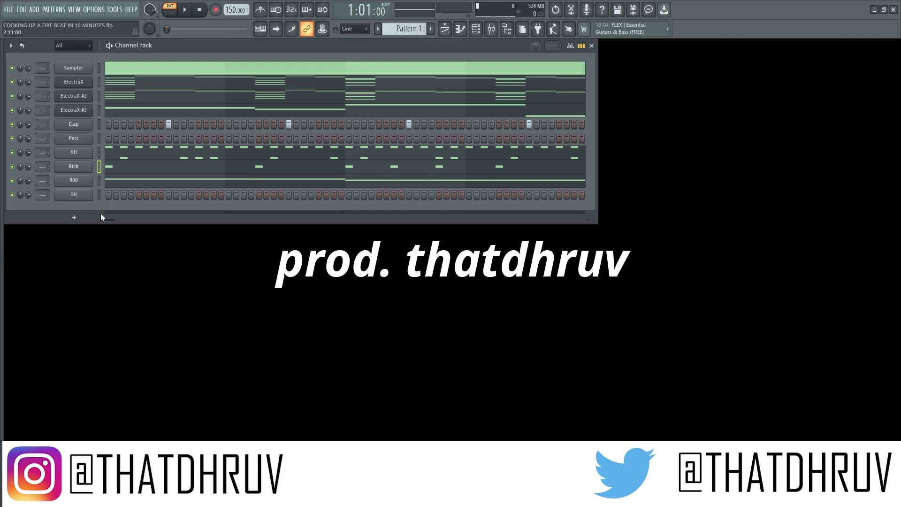
# Add an OH hit on the first step of the pattern and audition it.
pyautogui.click(108, 195)
pyautogui.press('space')
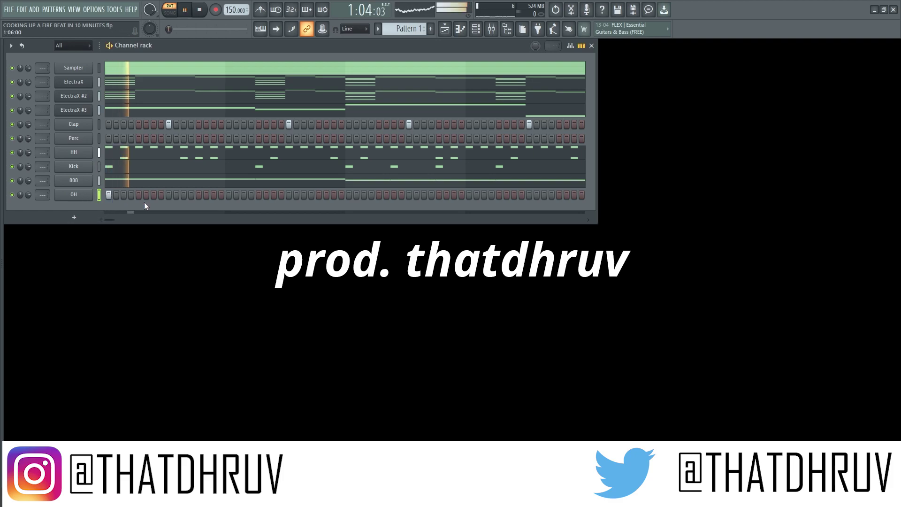
pyautogui.press('space')
# Place six-step A5 Perc notes at step 5 of bars 2 and 6, audition the pattern and return to the channel rack.
pyautogui.rightClick(81, 142)
pyautogui.click(112, 134)
pyautogui.press('space')
pyautogui.press('space')
pyautogui.press('space')
pyautogui.press('space')
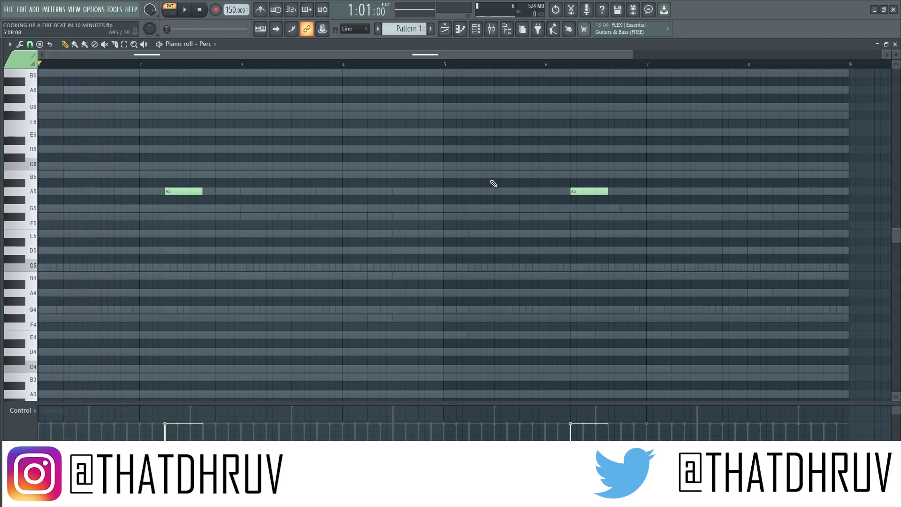
pyautogui.press('space')
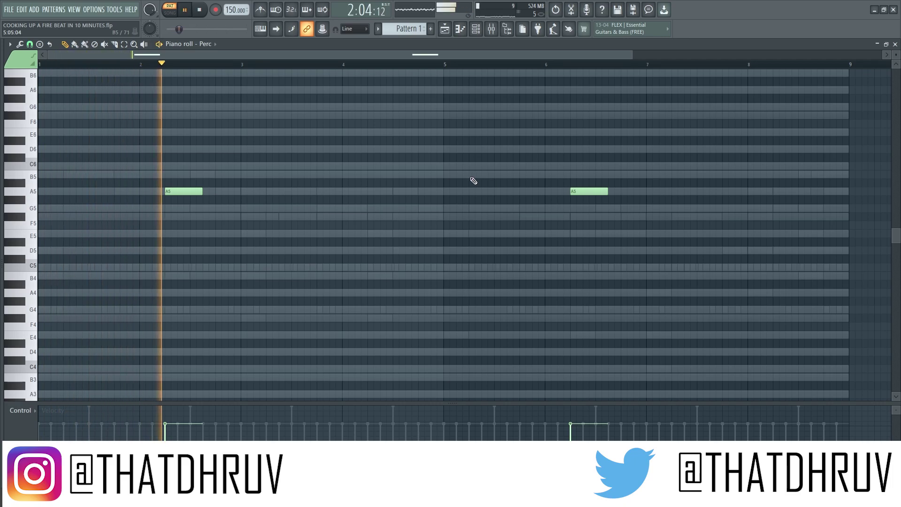
pyautogui.press('space')
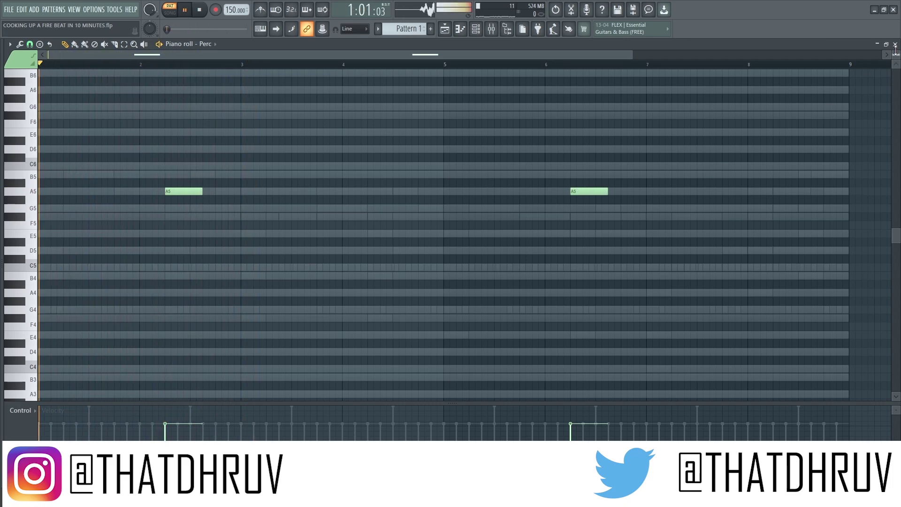
pyautogui.press('space')
pyautogui.click(895, 44)
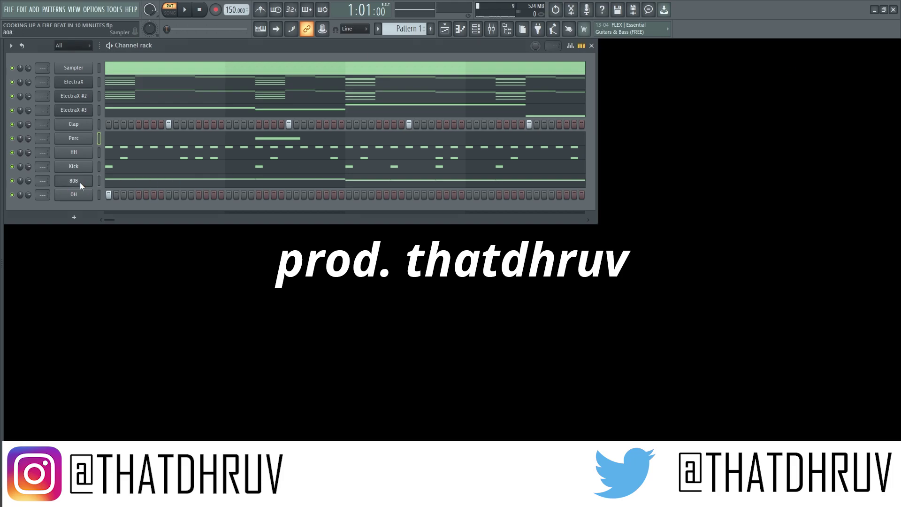
# Review the notes in the 808 and Kick piano rolls, start pattern playback and return to the channel rack.
pyautogui.rightClick(80, 183)
pyautogui.click(126, 182)
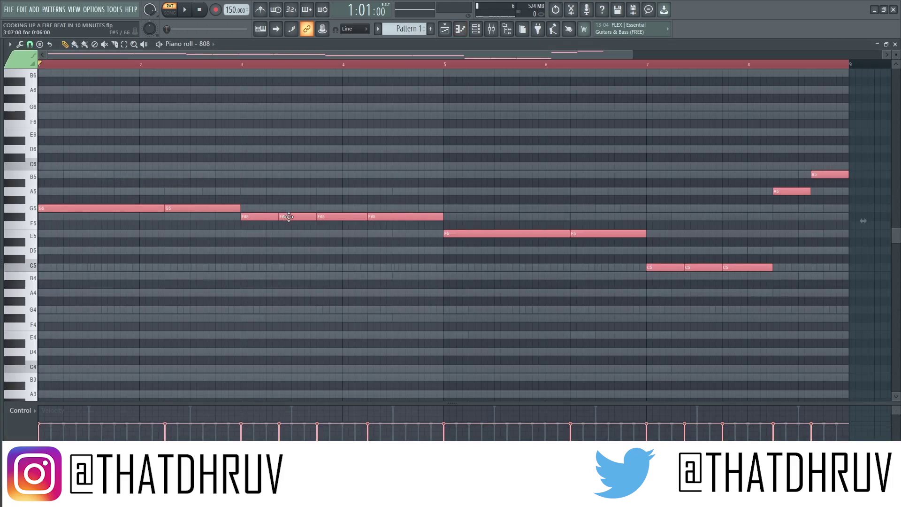
pyautogui.click(896, 44)
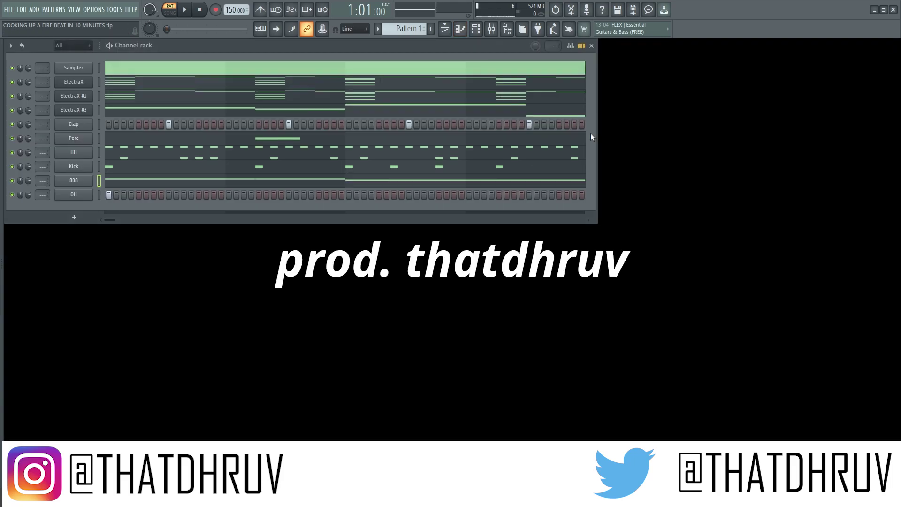
pyautogui.rightClick(77, 166)
pyautogui.click(110, 167)
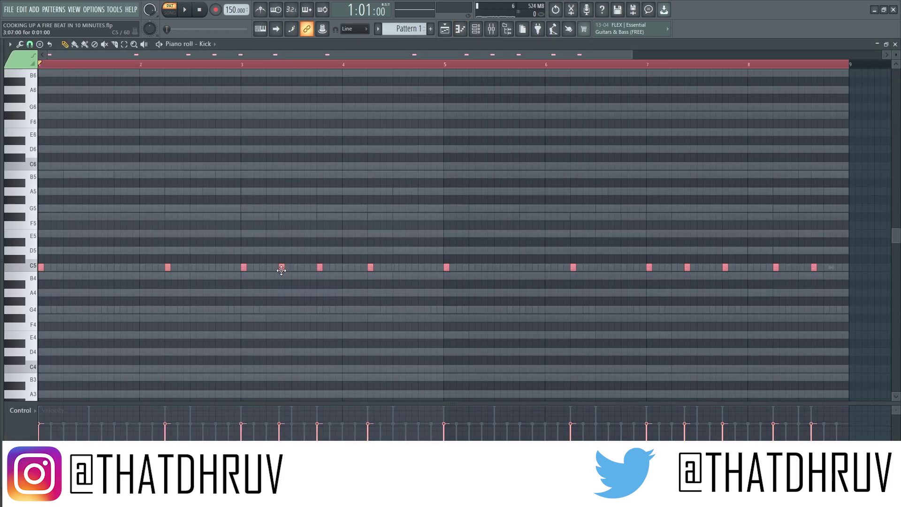
pyautogui.press('space')
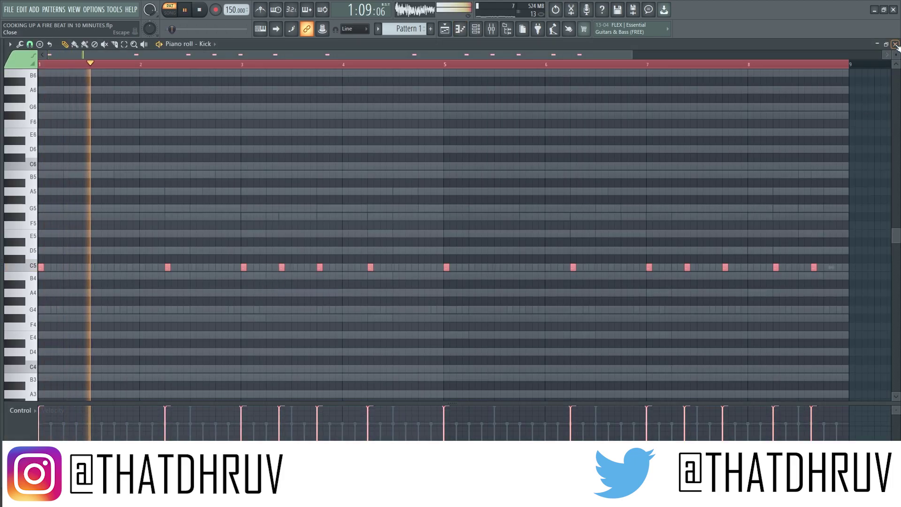
pyautogui.press('F7')
# Review the Perc and OH piano rolls and the OH sample settings while auditioning the pattern.
pyautogui.rightClick(73, 138)
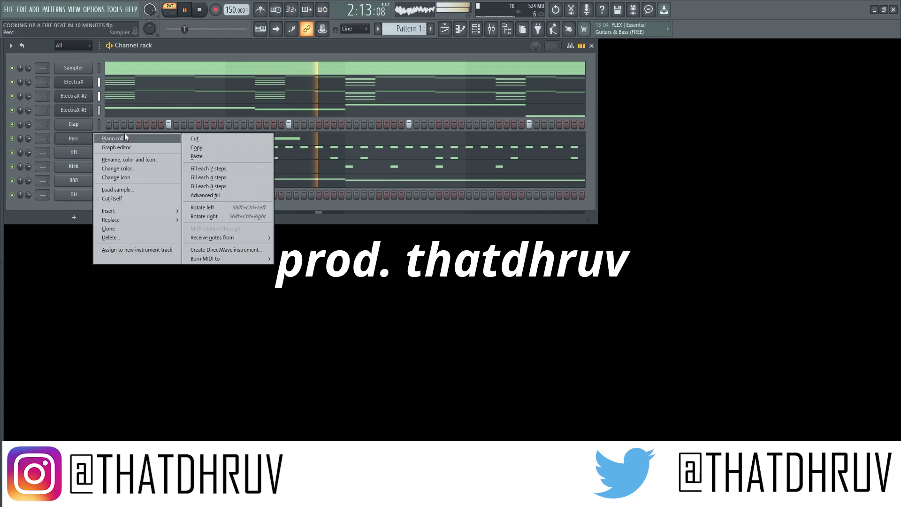
pyautogui.click(124, 135)
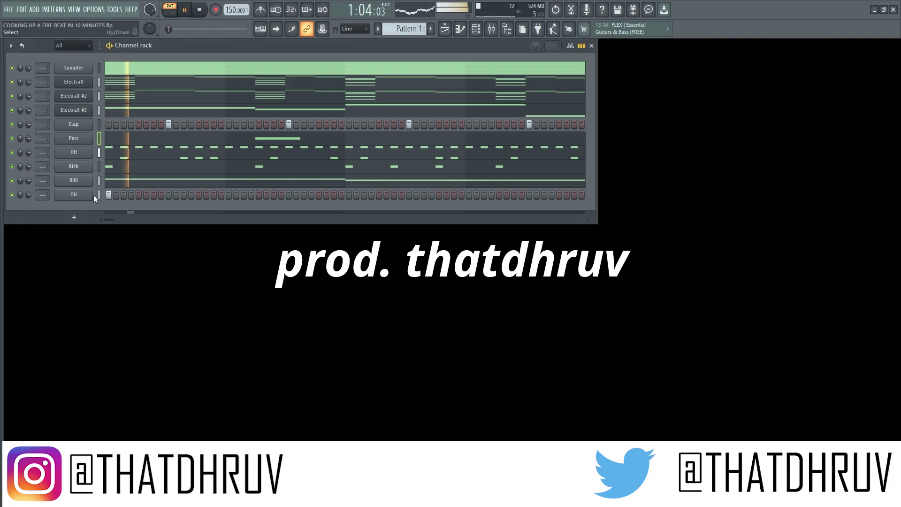
pyautogui.rightClick(93, 195)
pyautogui.click(106, 196)
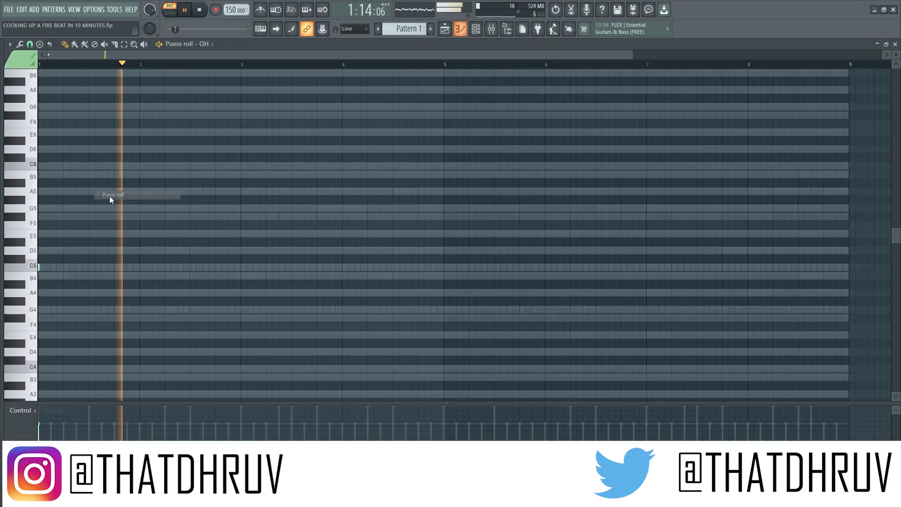
pyautogui.click(896, 44)
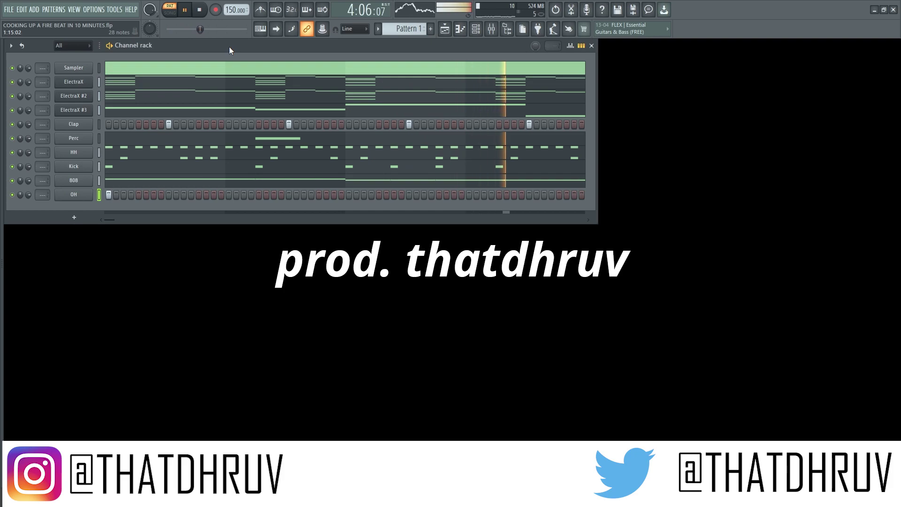
pyautogui.press('space')
pyautogui.click(81, 199)
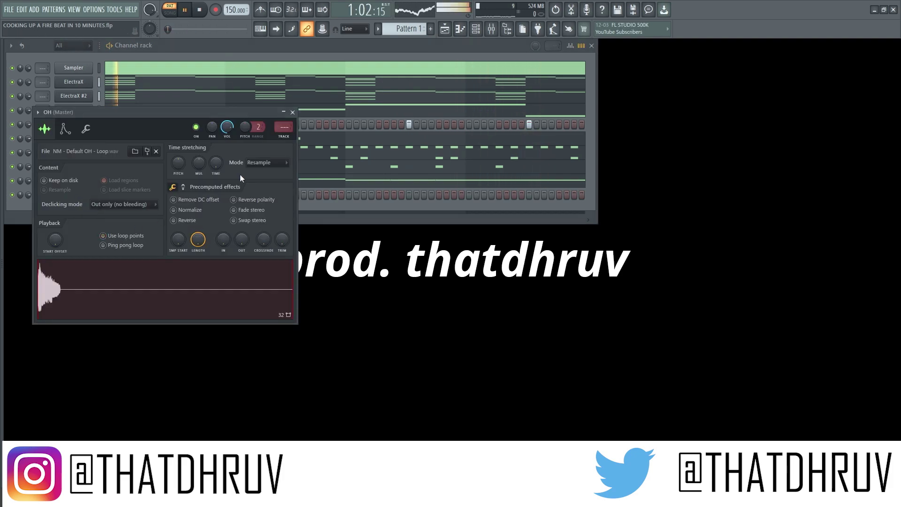
pyautogui.click(292, 113)
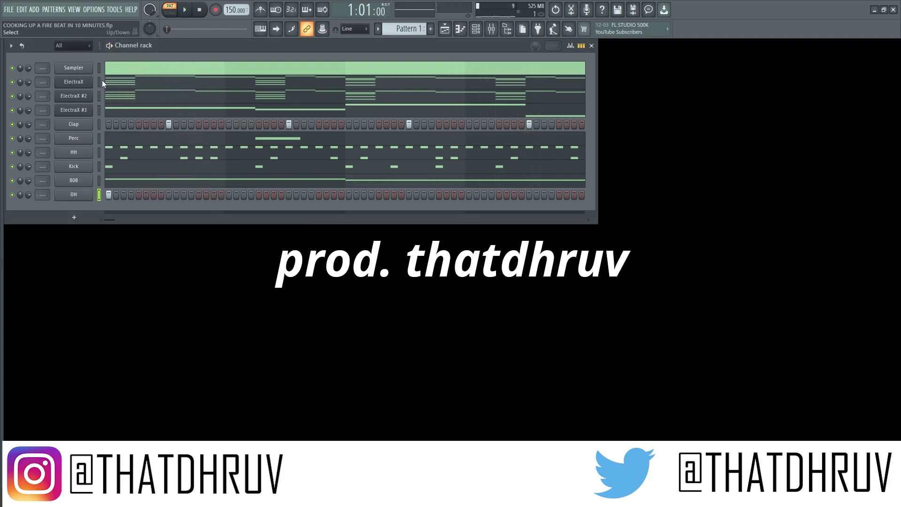
# Delete the empty Sampler channel and route all remaining channels to their own mixer tracks, starting at track 1.
pyautogui.hotkey('alt', 'Delete')
pyautogui.press('Return')
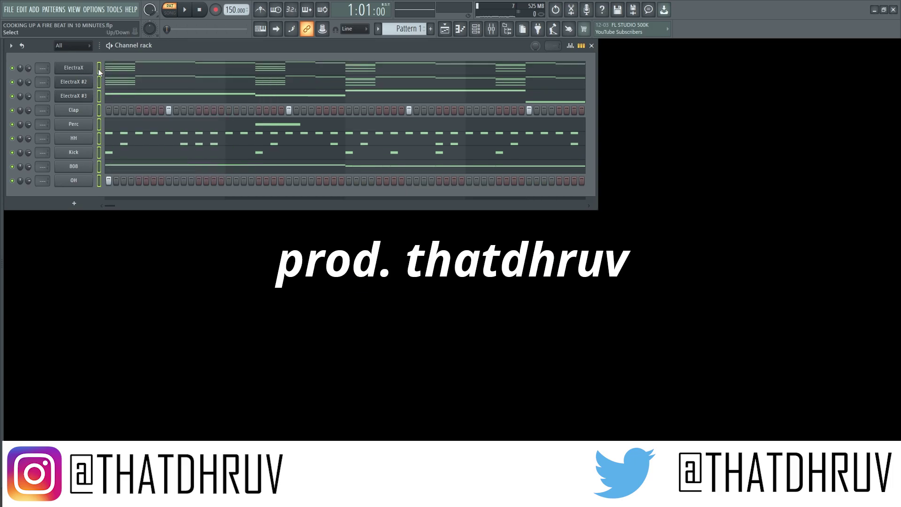
pyautogui.hotkey('ctrl', 'l')
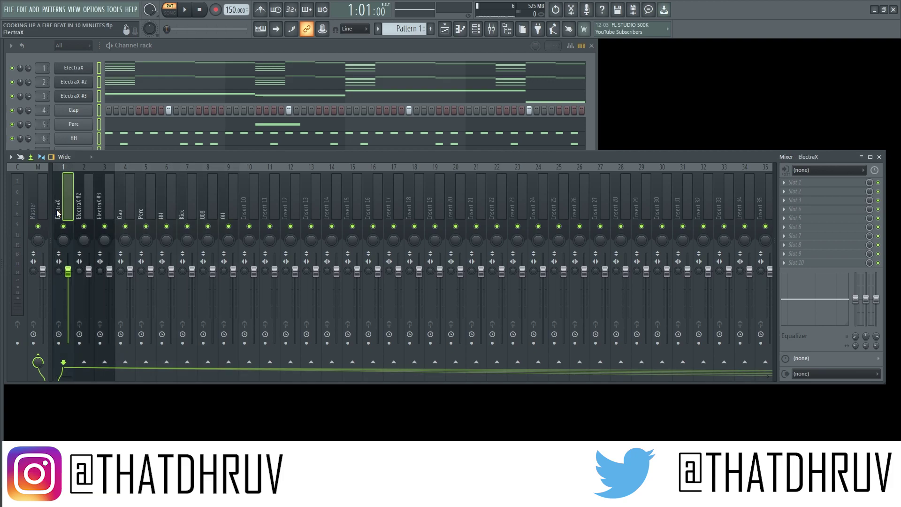
# Play the pattern with only the Kick and 808 mixer tracks audible, lower the Kick's fader and set the 808's volume to 45%.
pyautogui.click(190, 198)
pyautogui.press('space')
pyautogui.moveTo(197, 280); pyautogui.dragTo(196, 311)
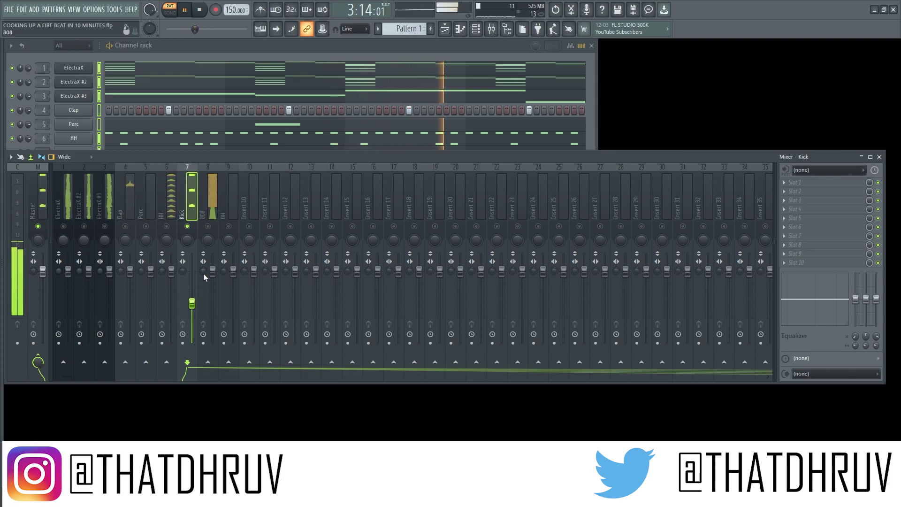
pyautogui.click(210, 211)
pyautogui.moveTo(213, 271); pyautogui.dragTo(212, 308)
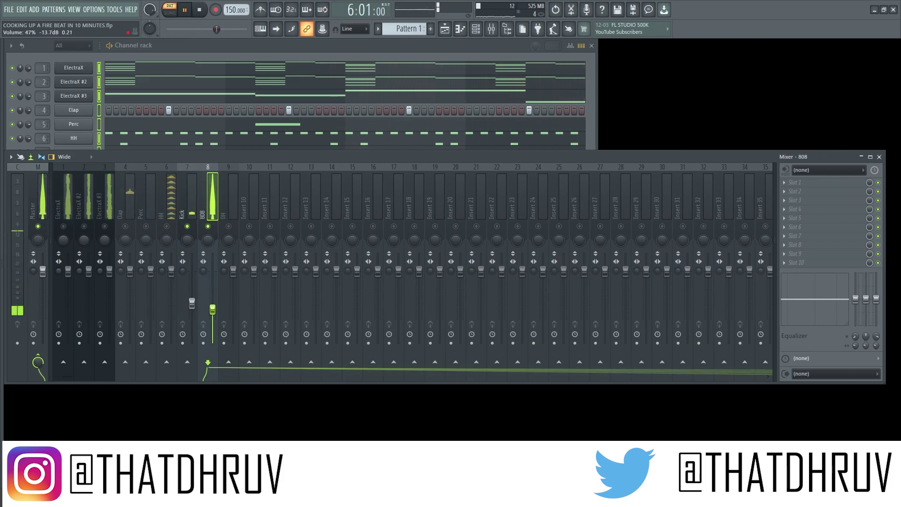
pyautogui.moveTo(212, 308); pyautogui.dragTo(213, 310)
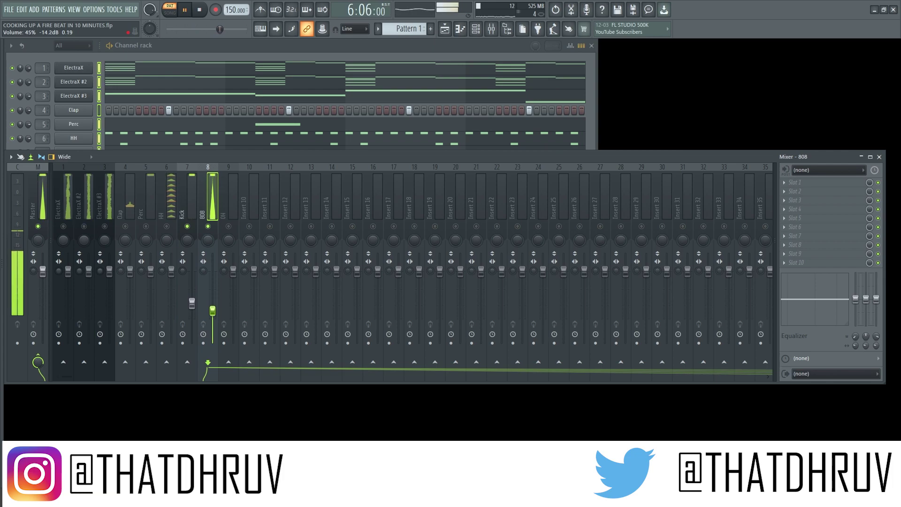
# Bring in the HH, OH, Perc and Clap mixer tracks one by one, lowering each fader to about 50% volume.
pyautogui.click(172, 233)
pyautogui.moveTo(172, 271); pyautogui.dragTo(171, 305)
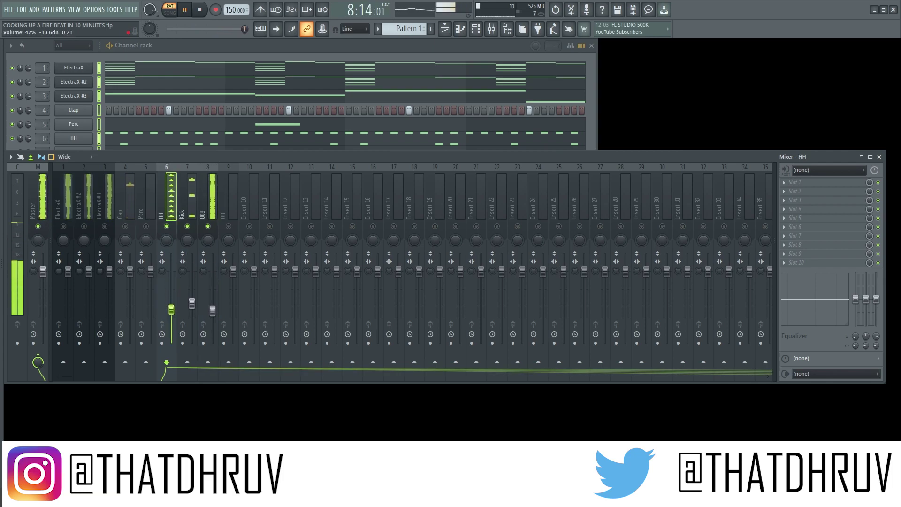
pyautogui.click(234, 231)
pyautogui.moveTo(233, 271); pyautogui.dragTo(234, 303)
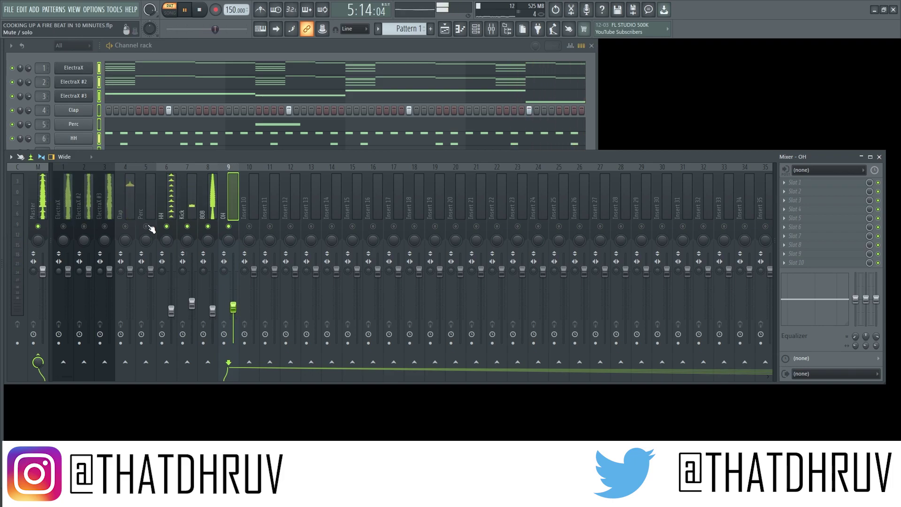
pyautogui.moveTo(152, 271); pyautogui.dragTo(152, 285)
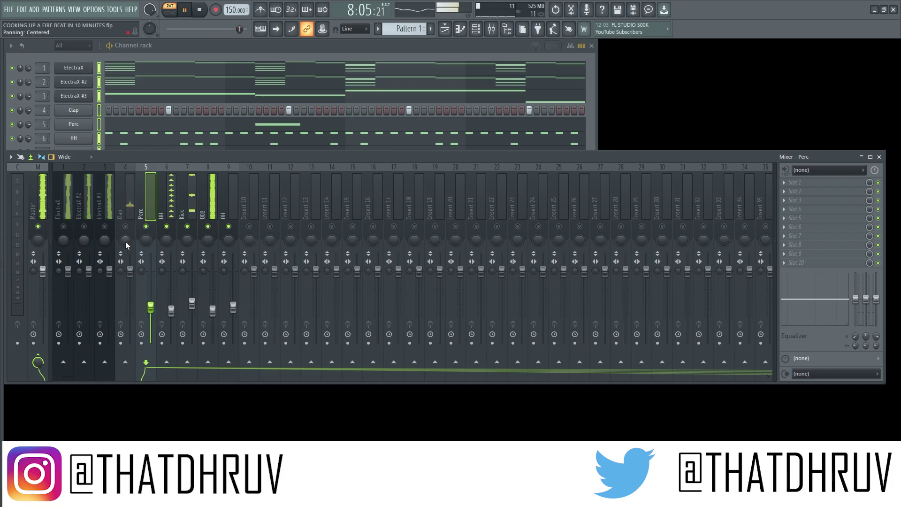
pyautogui.moveTo(133, 275); pyautogui.dragTo(133, 308)
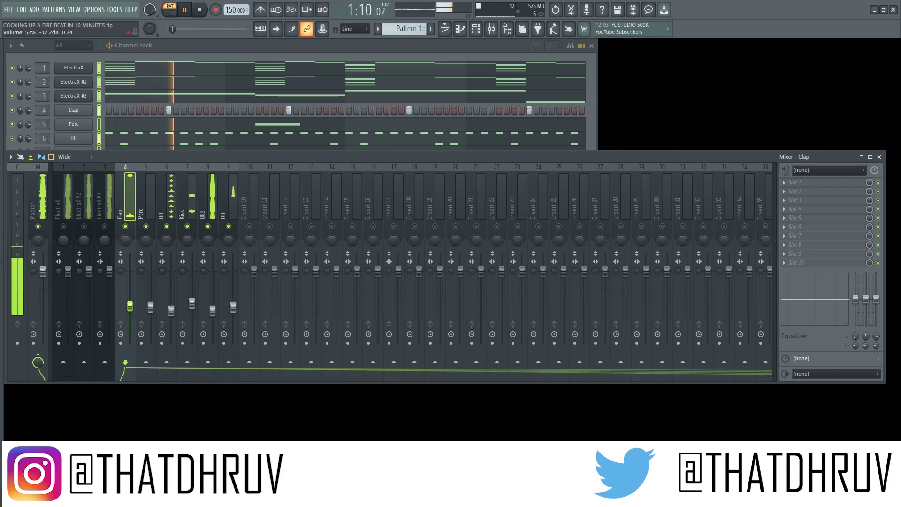
# Unmute the ElectraX, ElectraX #2 and ElectraX #3 mixer tracks and lower each fader to about 55% volume.
pyautogui.click(63, 227)
pyautogui.moveTo(68, 271); pyautogui.dragTo(68, 305)
pyautogui.click(85, 227)
pyautogui.moveTo(89, 271); pyautogui.dragTo(89, 304)
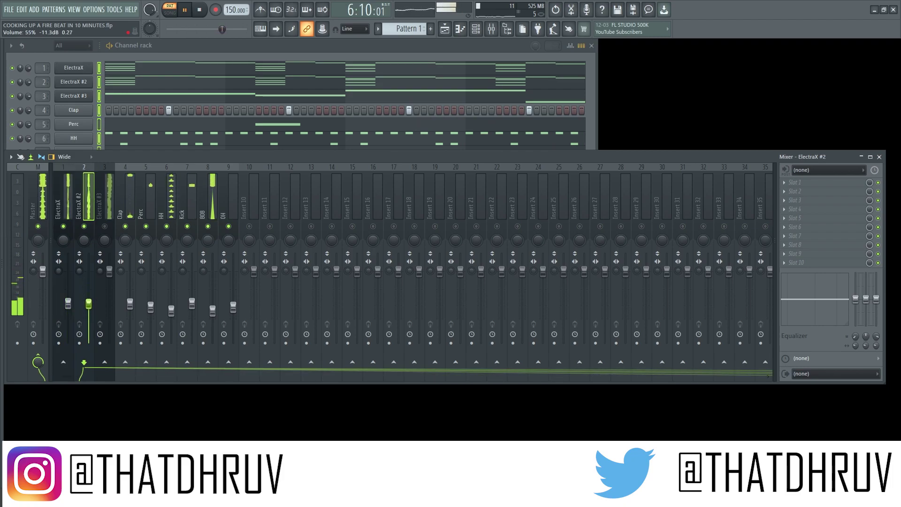
pyautogui.click(105, 227)
pyautogui.moveTo(109, 271); pyautogui.dragTo(109, 304)
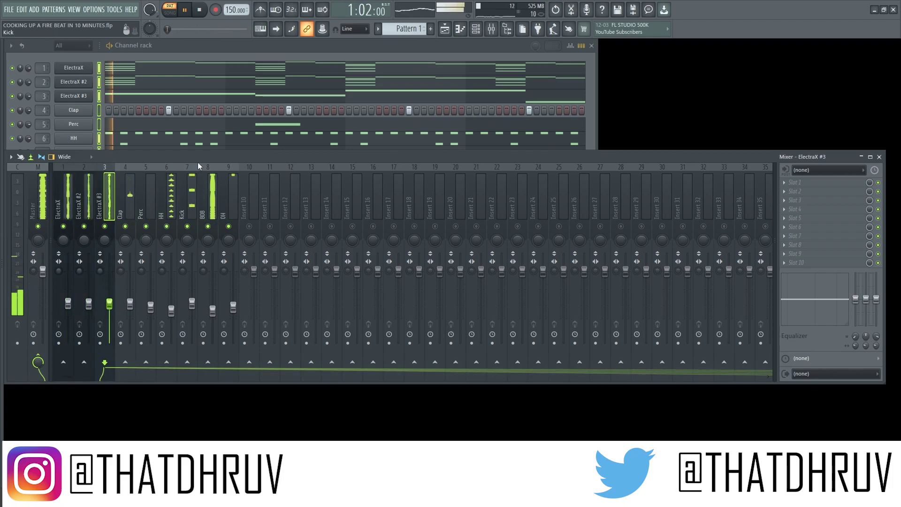
# Add a Fruity Limiter to the Master track's first effect slot and set its ceiling to -3.0 dB.
pyautogui.moveTo(197, 165); pyautogui.dragTo(234, 140)
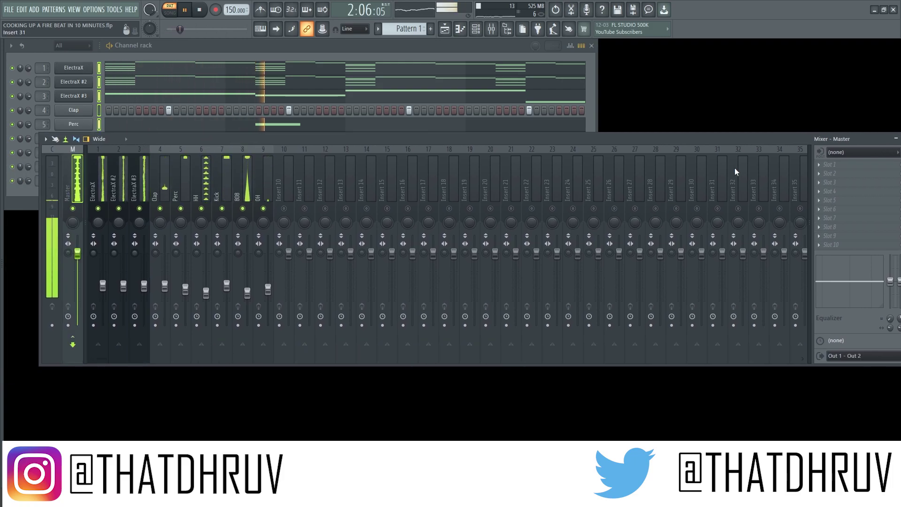
pyautogui.click(829, 164)
pyautogui.click(676, 221)
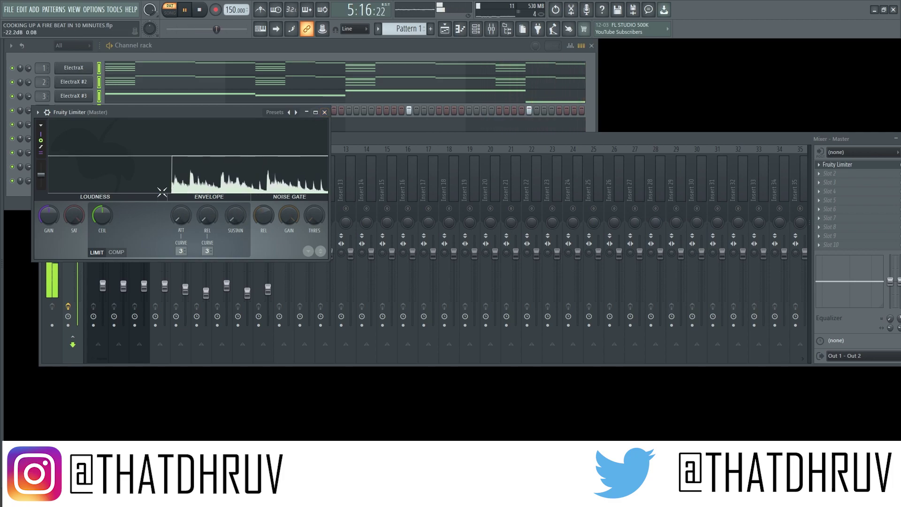
pyautogui.moveTo(102, 216); pyautogui.dragTo(102, 228)
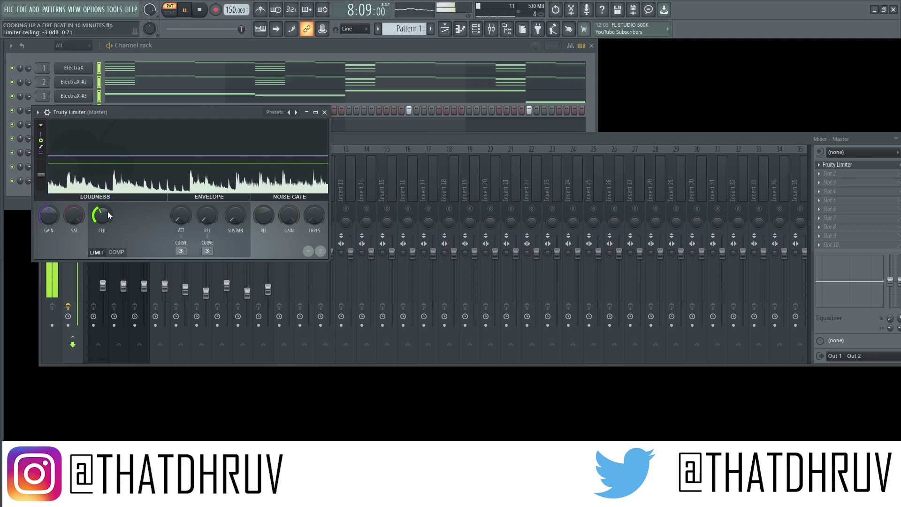
pyautogui.press('space')
pyautogui.click(325, 112)
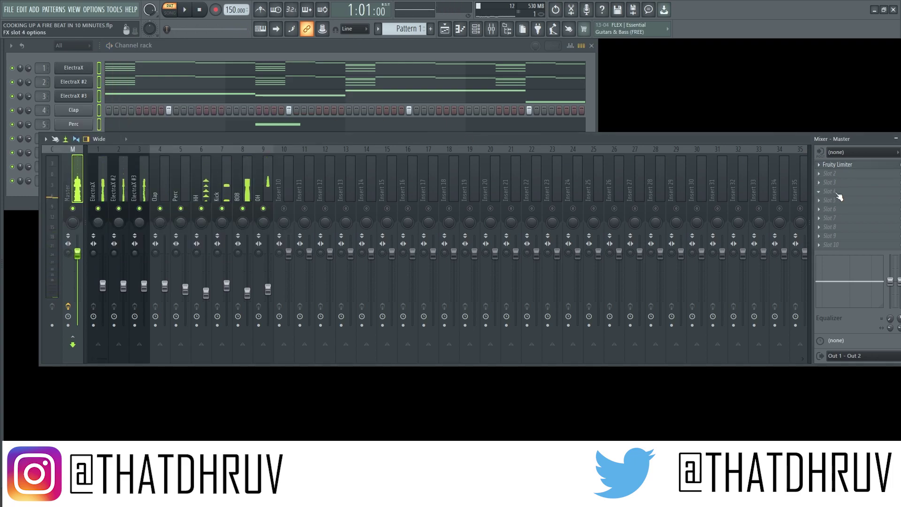
# Load Fruity Multiband Compressor from the full effect plugin list into the Master track's second slot.
pyautogui.moveTo(778, 145); pyautogui.dragTo(678, 134)
pyautogui.click(727, 169)
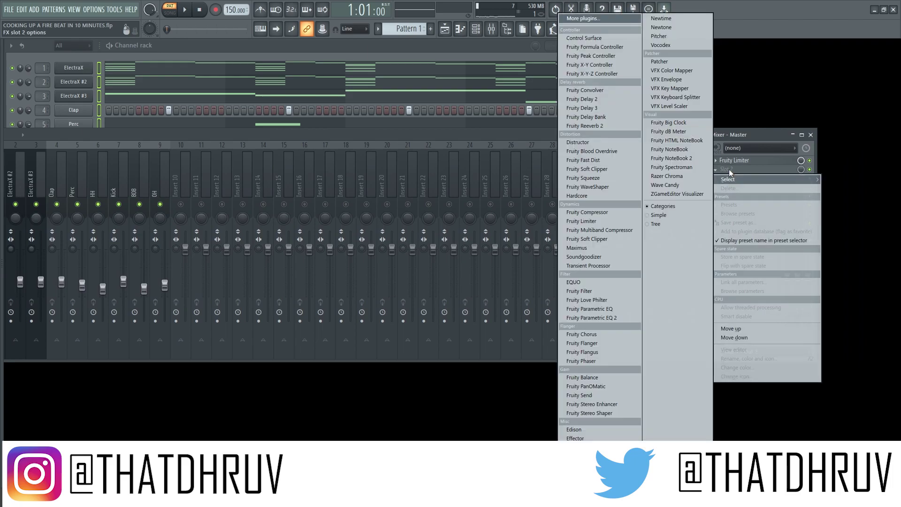
pyautogui.click(583, 18)
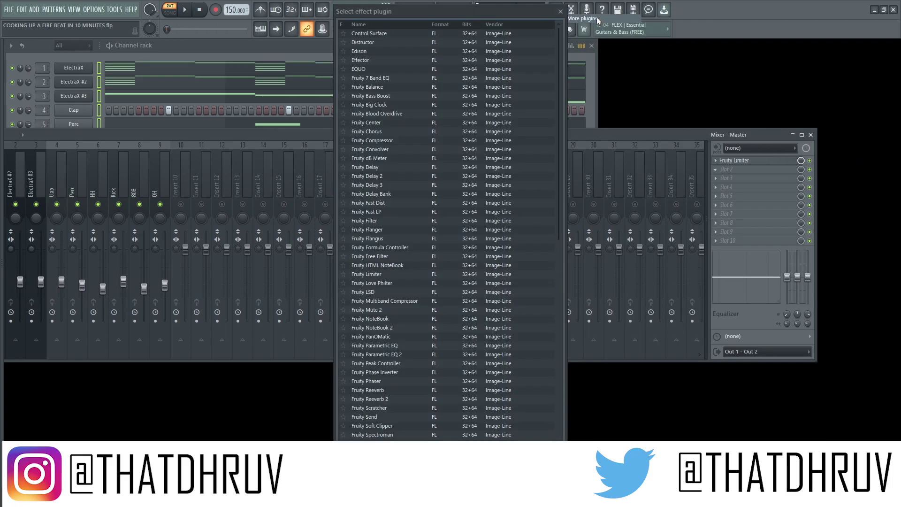
pyautogui.scroll(-8, 497, 222)
pyautogui.scroll(3, 409, 230)
pyautogui.doubleClick(408, 180)
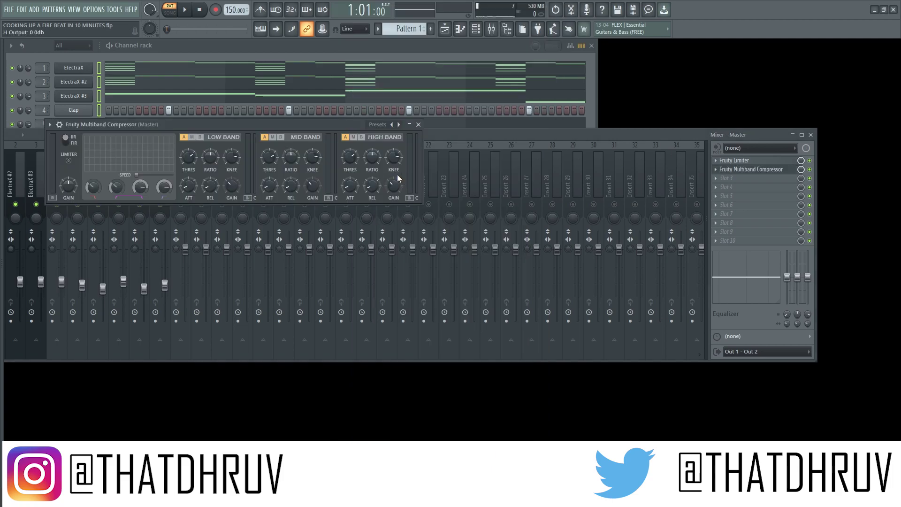
# Apply the Mastering 2.4dB preset to the Fruity Multiband Compressor while the pattern plays.
pyautogui.moveTo(283, 126); pyautogui.dragTo(403, 124)
pyautogui.press('space')
pyautogui.click(496, 123)
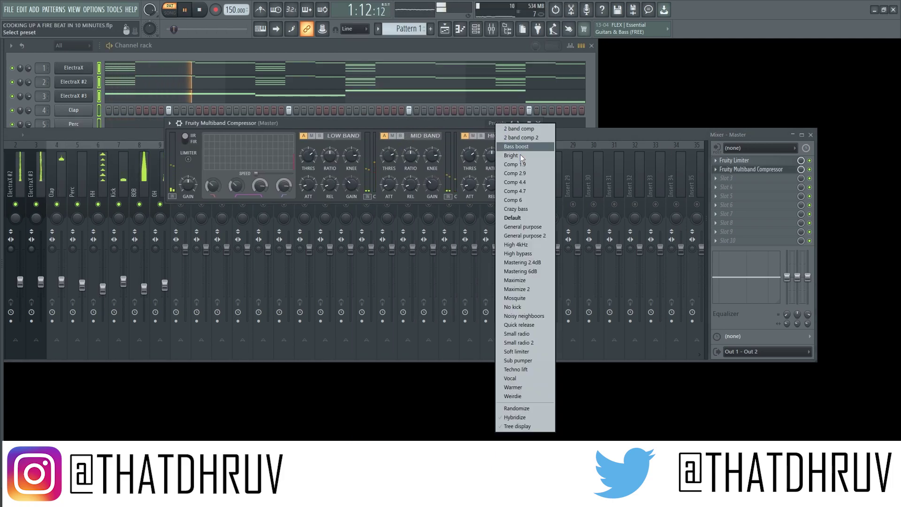
pyautogui.click(540, 260)
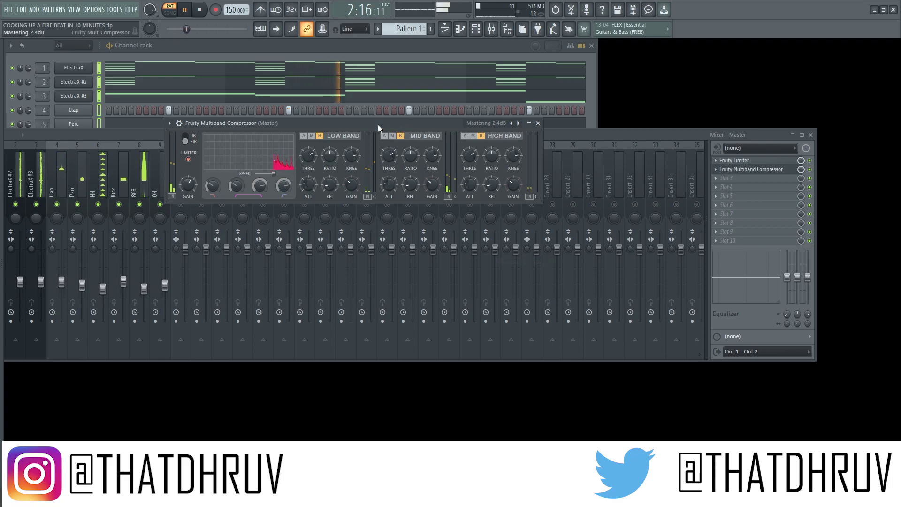
pyautogui.moveTo(379, 125); pyautogui.dragTo(491, 132)
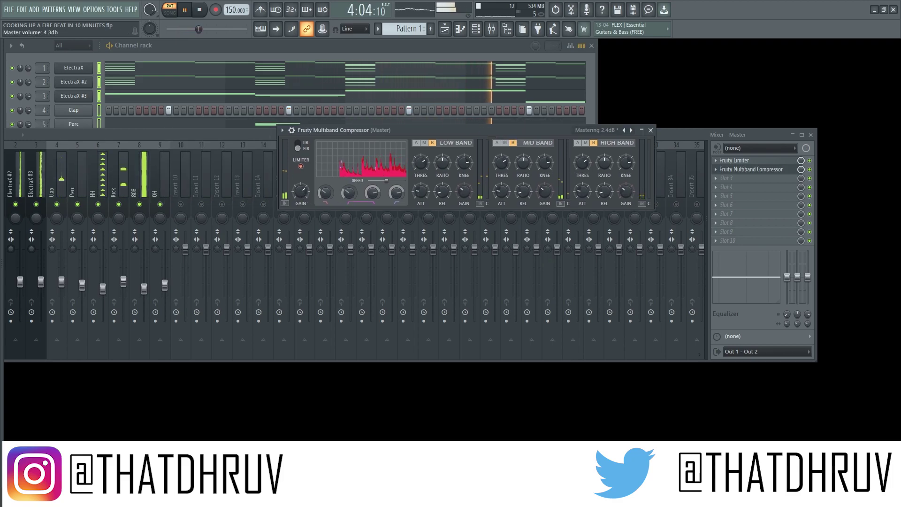
# Raise the Fruity Multiband Compressor's master gain to 6.9 dB while watching the Master track's level in the mixer.
pyautogui.moveTo(202, 29); pyautogui.dragTo(205, 29)
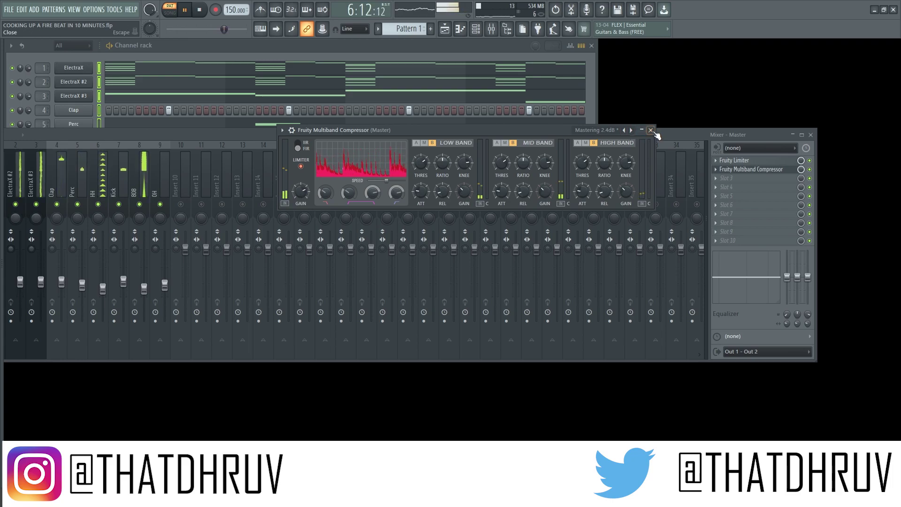
pyautogui.scroll(2, 303, 193)
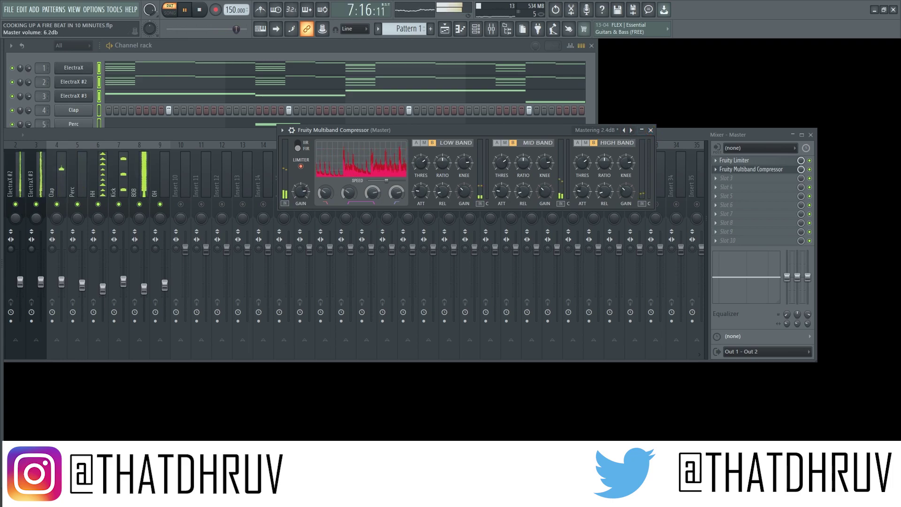
pyautogui.moveTo(246, 145); pyautogui.dragTo(375, 151)
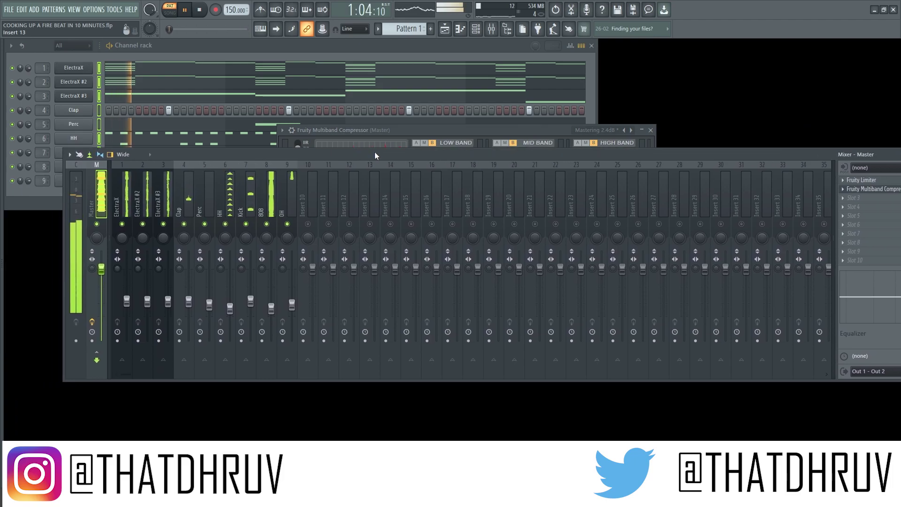
pyautogui.click(395, 129)
pyautogui.scroll(2, 300, 193)
pyautogui.scroll(1, 300, 193)
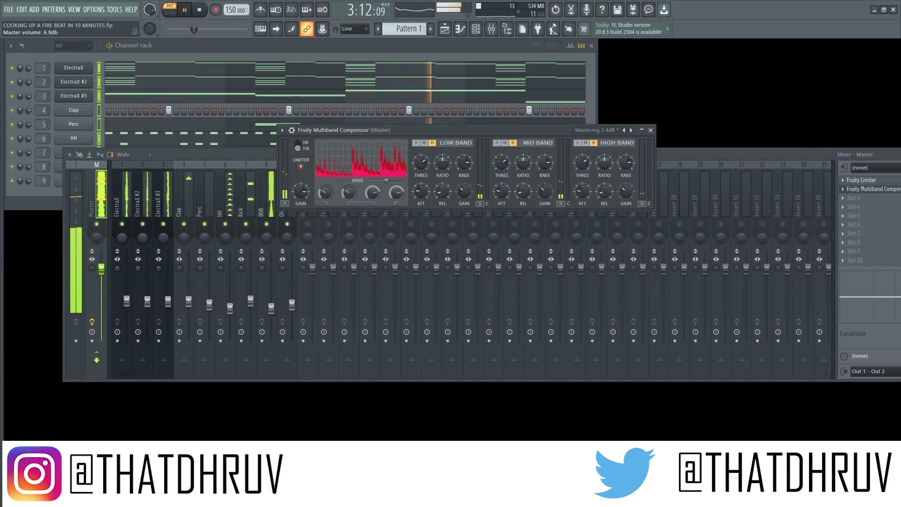
# Close the compressor and mixer, then split Pattern 1 by channel in the playlist.
pyautogui.click(651, 130)
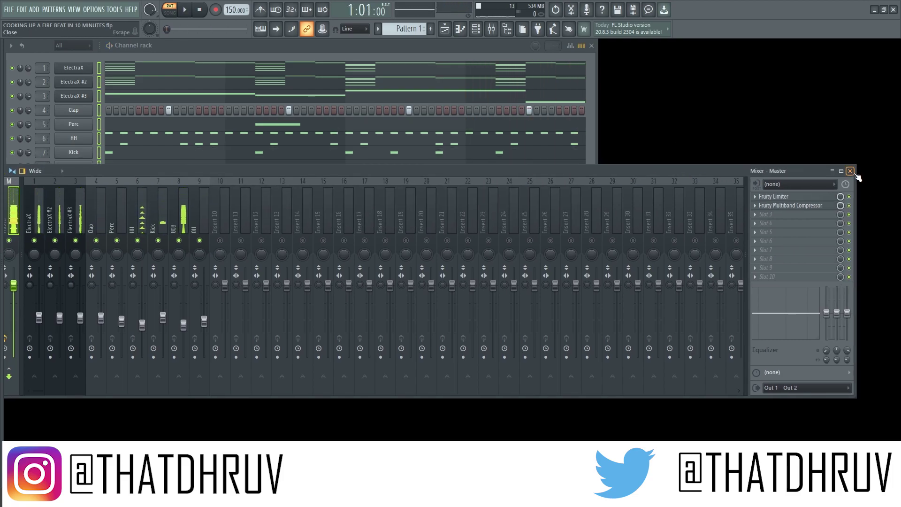
pyautogui.click(851, 172)
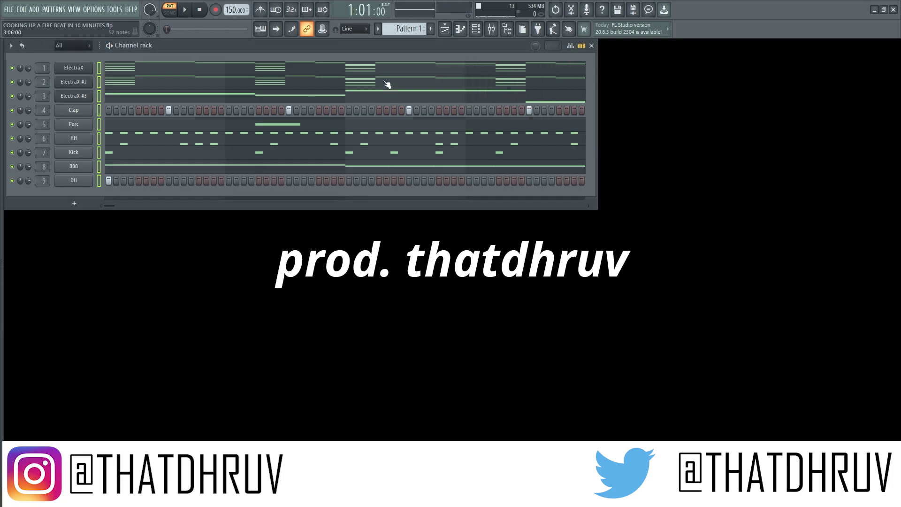
pyautogui.press('F5')
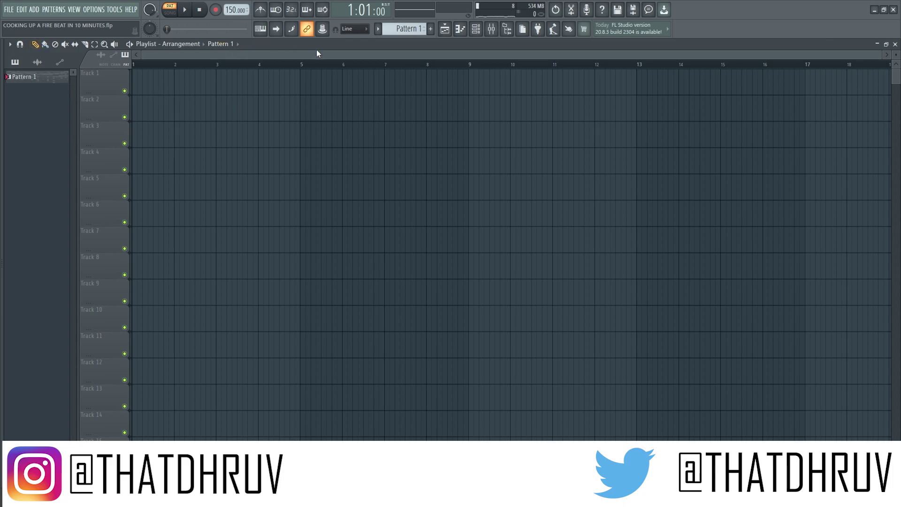
pyautogui.click(382, 24)
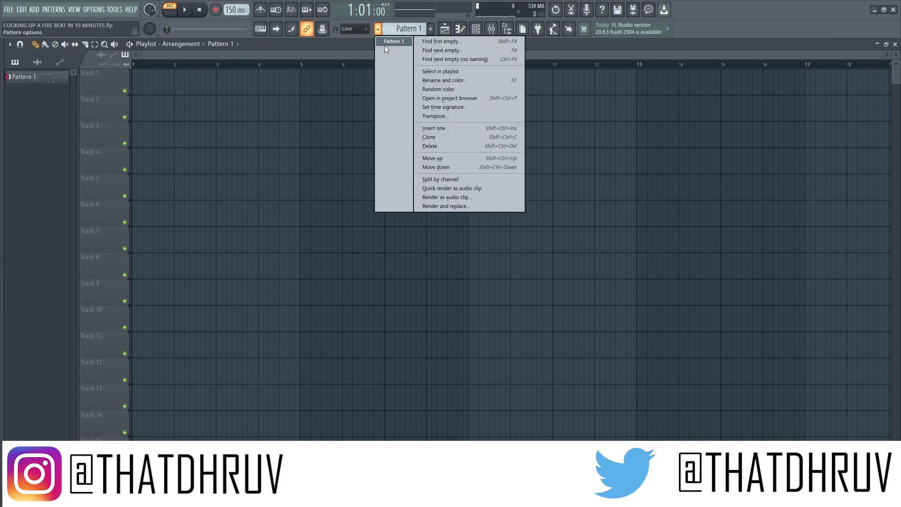
pyautogui.click(449, 177)
# Place the ElectraX, ElectraX #2, ElectraX #3, Clap, Perc, HH, Kick, 808 and OH patterns at bar 1 on Tracks 1 to 9.
pyautogui.click(140, 88)
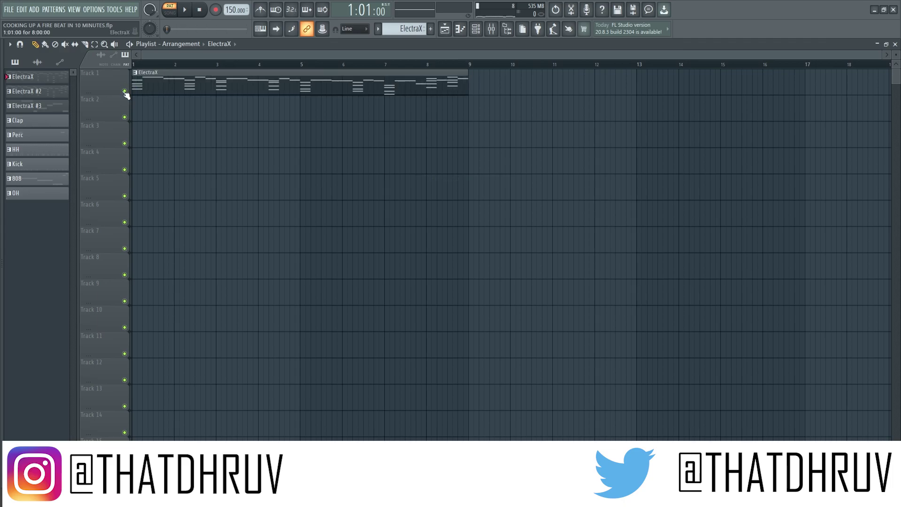
pyautogui.click(139, 113)
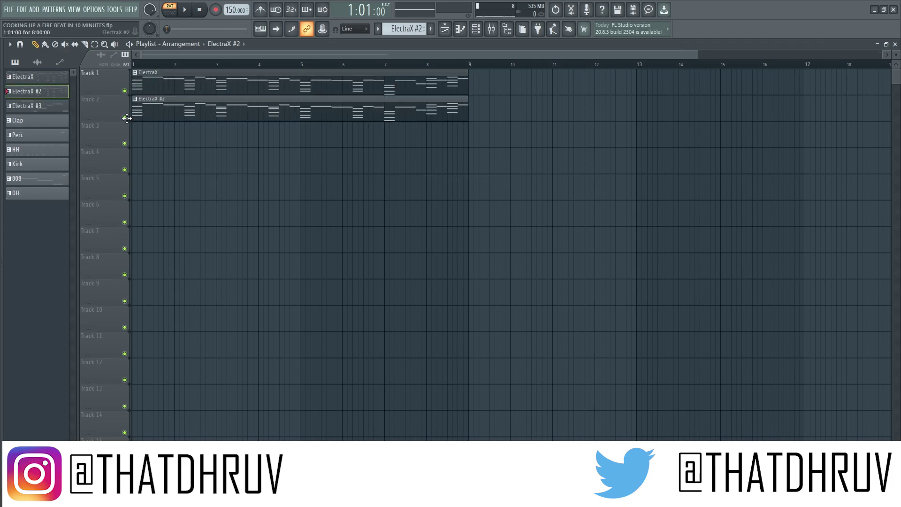
pyautogui.click(133, 137)
pyautogui.click(132, 164)
pyautogui.click(131, 189)
pyautogui.click(131, 214)
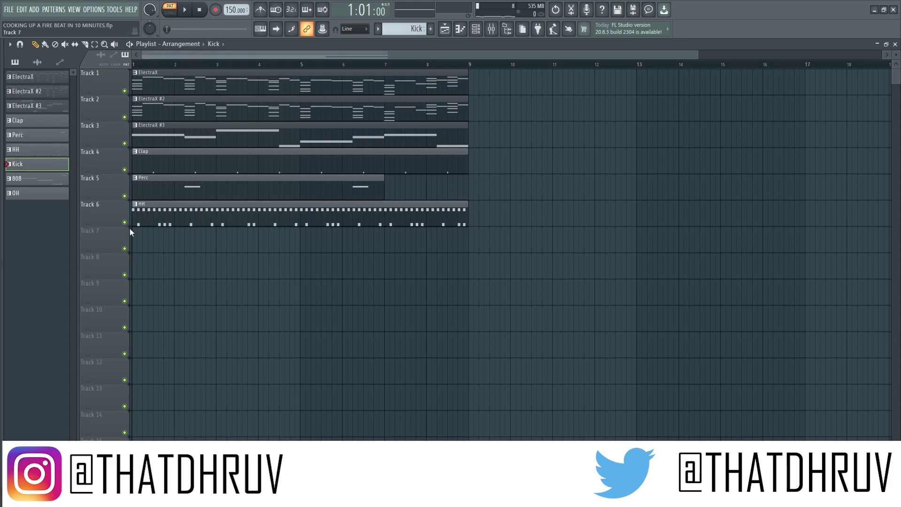
pyautogui.click(131, 240)
pyautogui.click(132, 266)
pyautogui.click(133, 294)
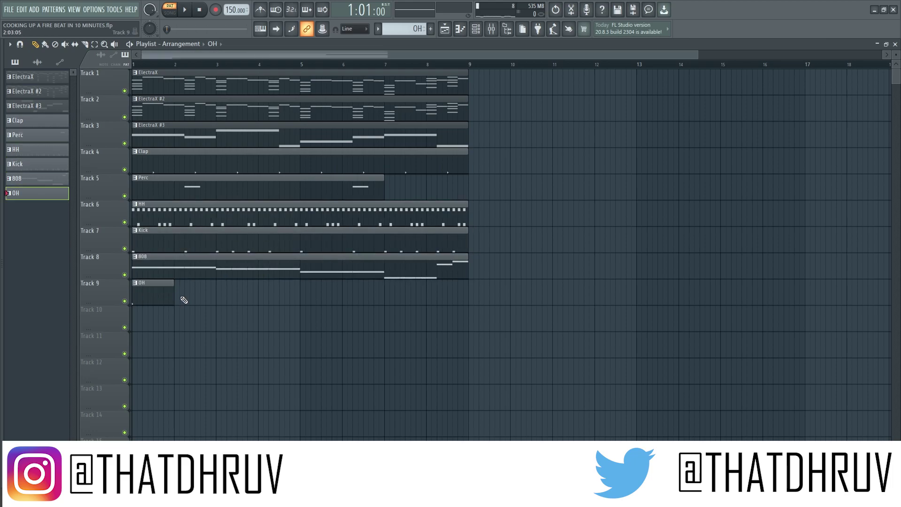
# Extend the OH and Perc clips to eight bars and duplicate all clips until the arrangement fills 32 bars.
pyautogui.moveTo(175, 295); pyautogui.dragTo(383, 295)
pyautogui.moveTo(384, 190); pyautogui.dragTo(464, 201)
pyautogui.hotkey('ctrl', 'a')
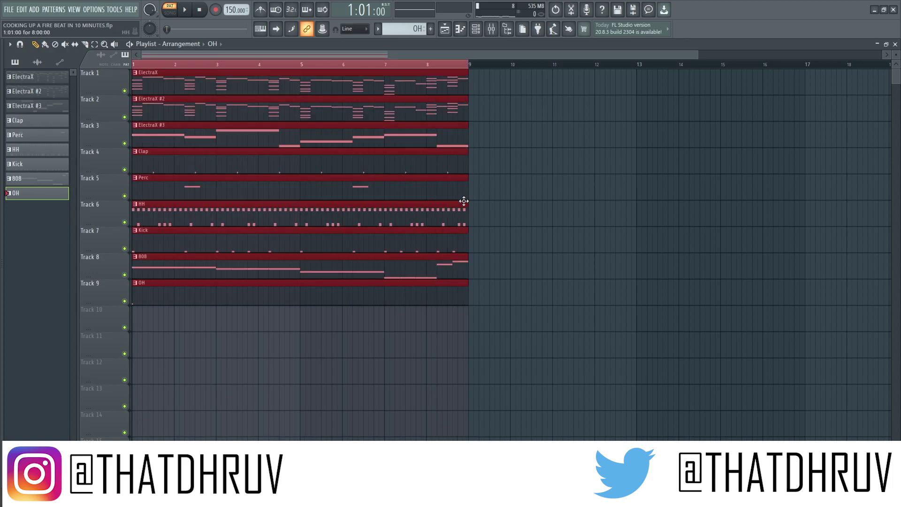
pyautogui.hotkey('ctrl', 'b')
pyautogui.hotkey('ctrl', 'b')
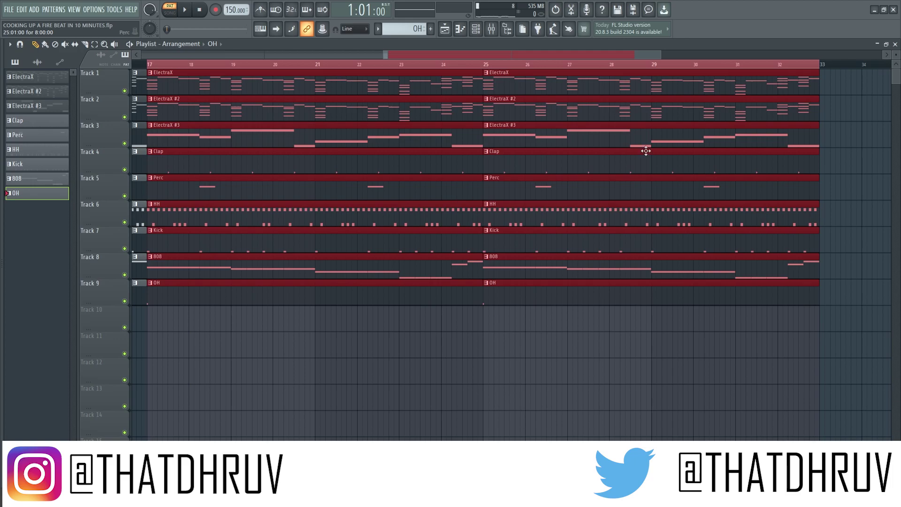
# Delete Tracks 3 to 9 from bars 1–8, ElectraX #2 and #3 from bars 17–24, and ElectraX #3 from bars 25–32.
pyautogui.moveTo(643, 49); pyautogui.dragTo(767, 55)
pyautogui.moveTo(238, 138); pyautogui.dragTo(249, 294)
pyautogui.rightClick(514, 139)
pyautogui.rightClick(516, 119)
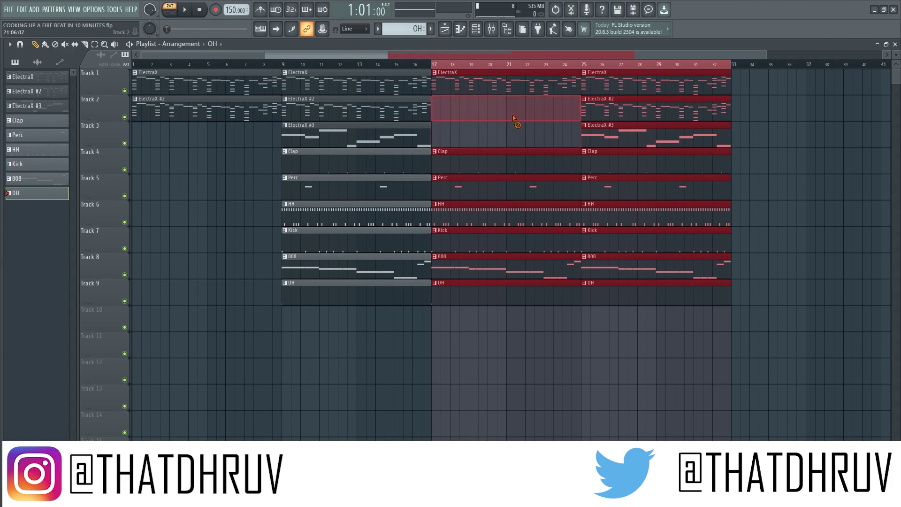
pyautogui.rightClick(590, 132)
# Copy the ElectraX and ElectraX #2 intro clips to bar 33 and repeat bars 9–40 three times, up to bar 137.
pyautogui.moveTo(210, 136); pyautogui.dragTo(826, 92)
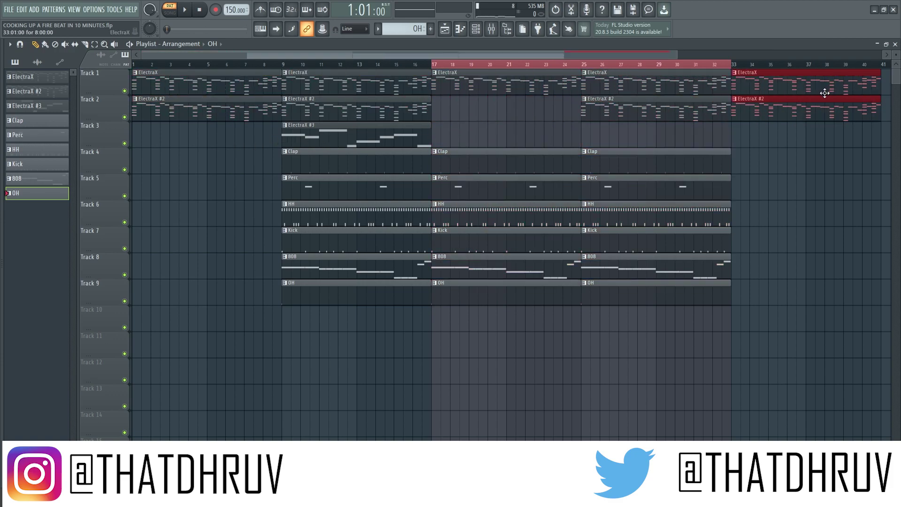
pyautogui.moveTo(312, 332); pyautogui.dragTo(832, 85)
pyautogui.hotkey('ctrl', 'b')
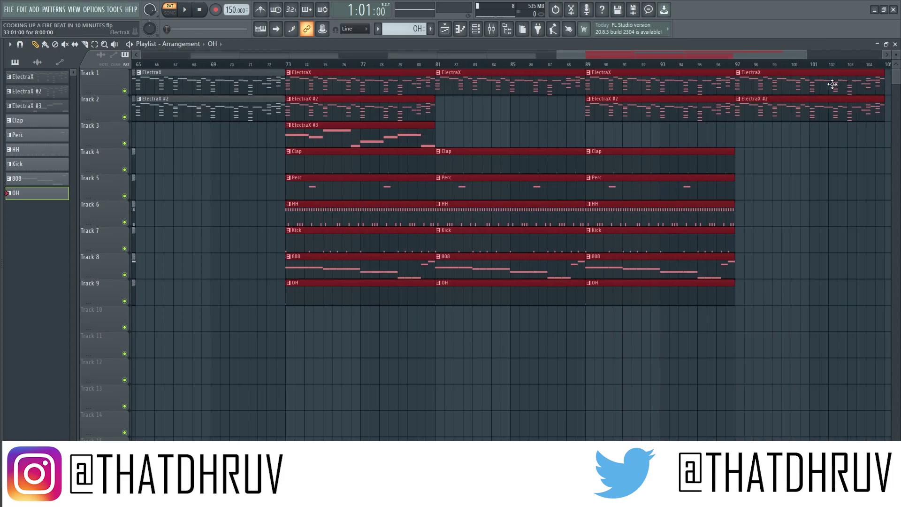
pyautogui.hotkey('ctrl', 'b')
pyautogui.moveTo(781, 57); pyautogui.dragTo(868, 92)
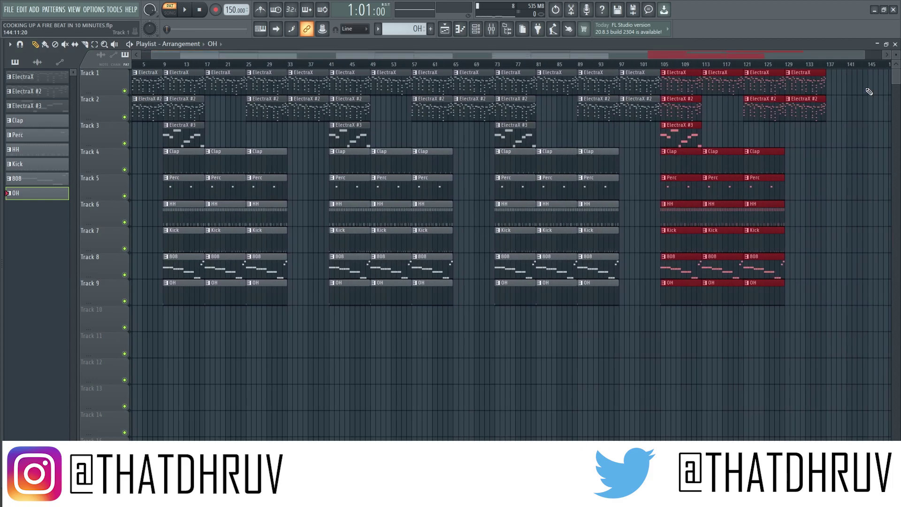
pyautogui.click(824, 73)
# Create an automation clip for the Master track's volume and close the mixer.
pyautogui.press('F9')
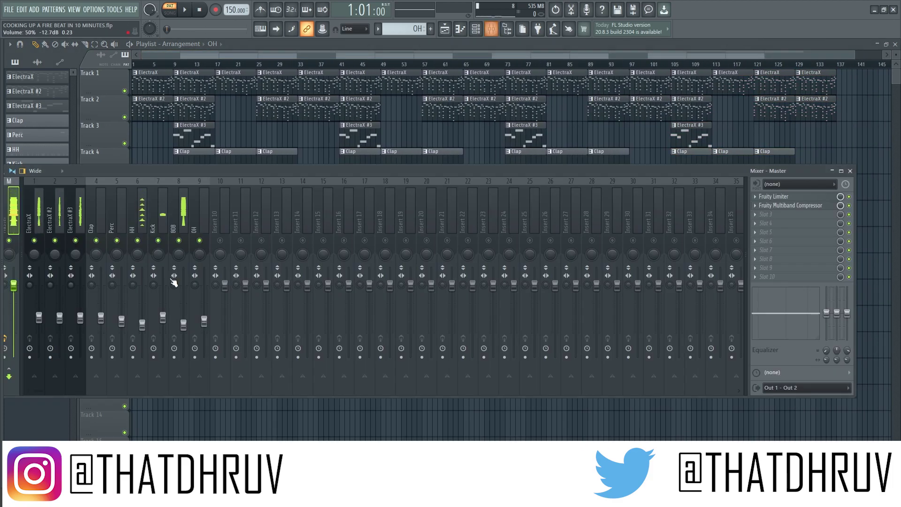
pyautogui.rightClick(14, 290)
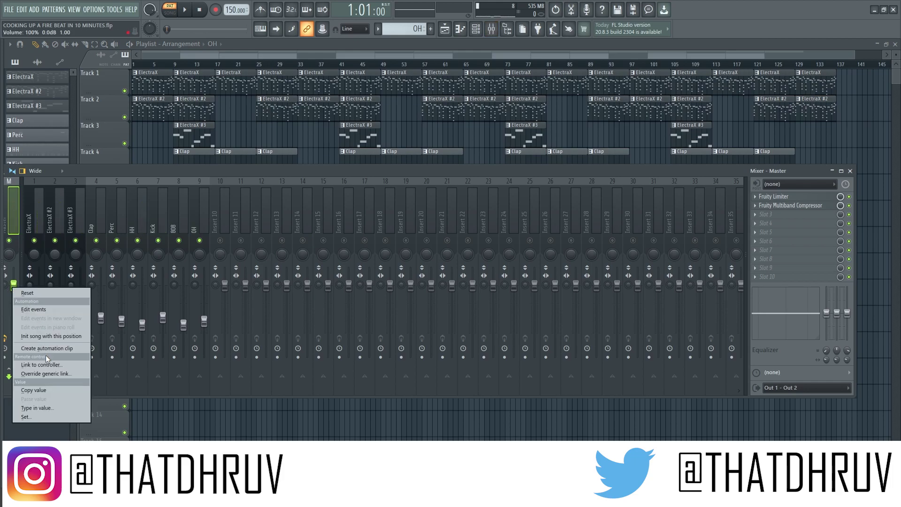
pyautogui.click(46, 355)
pyautogui.click(851, 170)
# Add a point at bar 129 of the Master volume automation and lower the end point at bar 137 to 0% for a fade-out.
pyautogui.rightClick(835, 318)
pyautogui.rightClick(835, 319)
pyautogui.rightClick(835, 319)
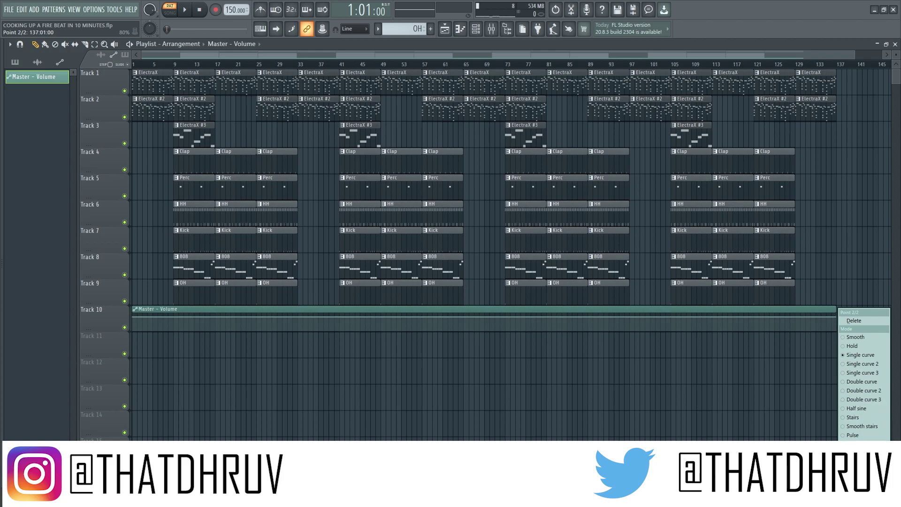
pyautogui.click(799, 310)
pyautogui.rightClick(797, 318)
pyautogui.rightClick(796, 317)
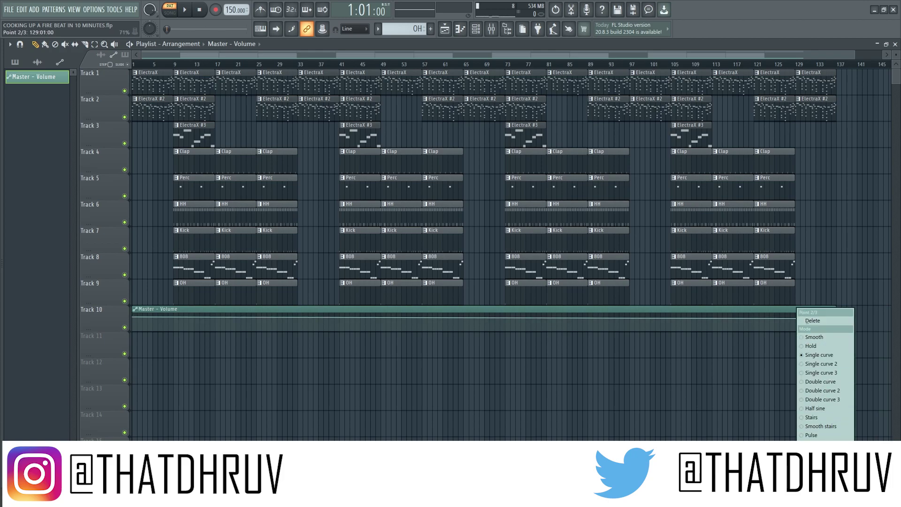
pyautogui.click(812, 321)
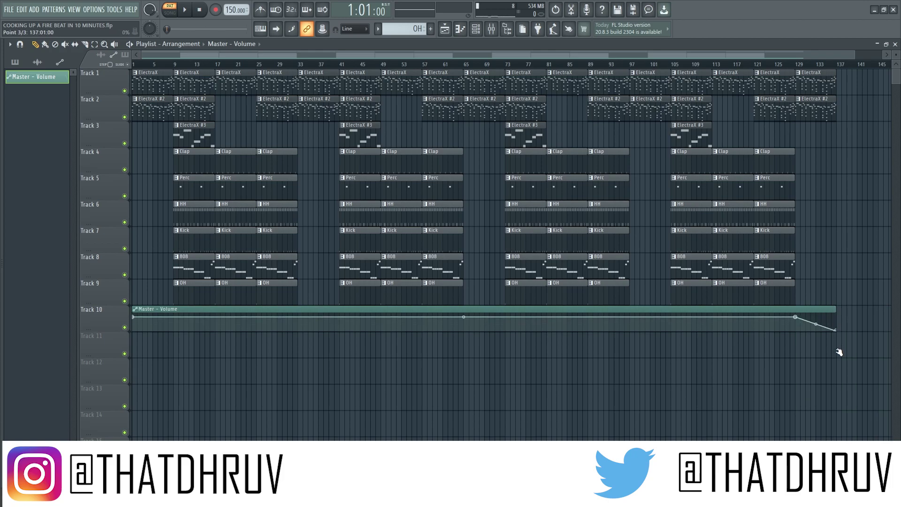
# Place the prodthatdhruv audio tag on Track 11 just before bar 9, using the estimated 128.91 BPM tempo, and hide the browser.
pyautogui.moveTo(1, 245); pyautogui.dragTo(113, 267)
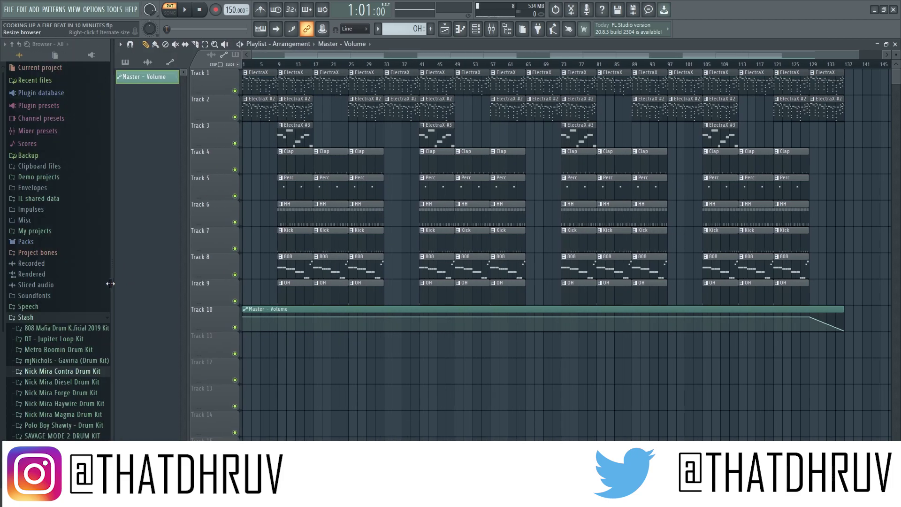
pyautogui.moveTo(267, 353); pyautogui.dragTo(266, 345)
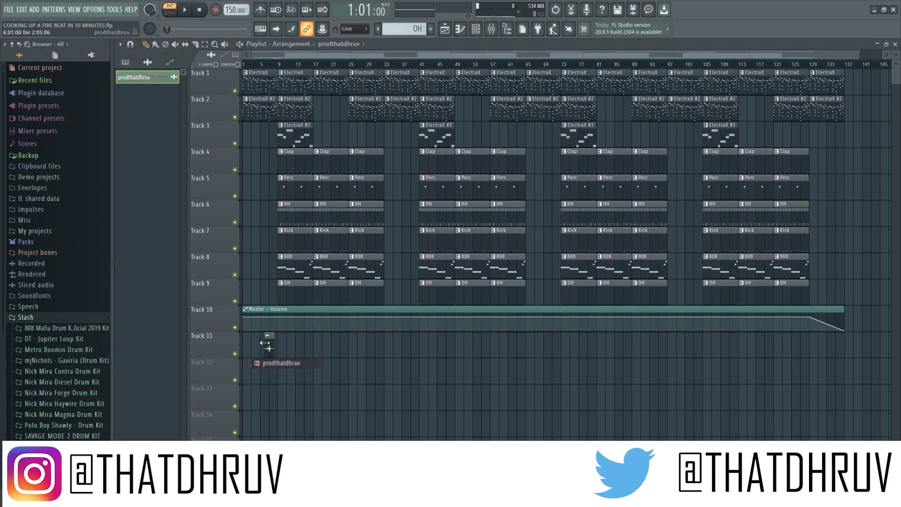
pyautogui.click(267, 336)
pyautogui.click(344, 397)
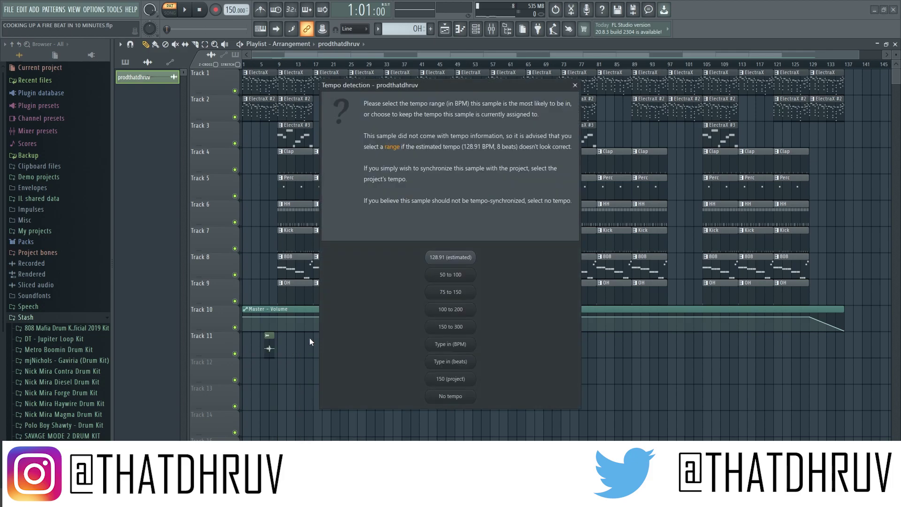
pyautogui.click(467, 260)
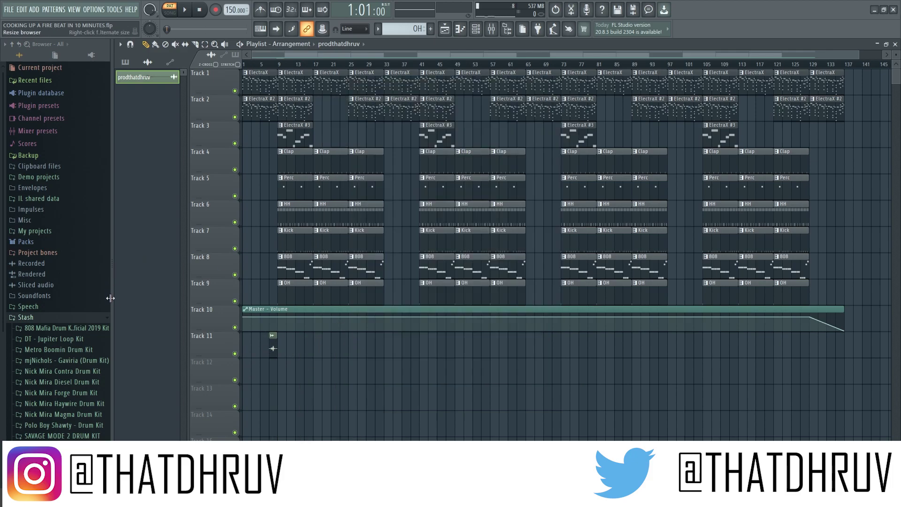
pyautogui.moveTo(110, 297); pyautogui.dragTo(1, 306)
# Play the full arrangement in song mode, stop it near the end and save the project.
pyautogui.press('space')
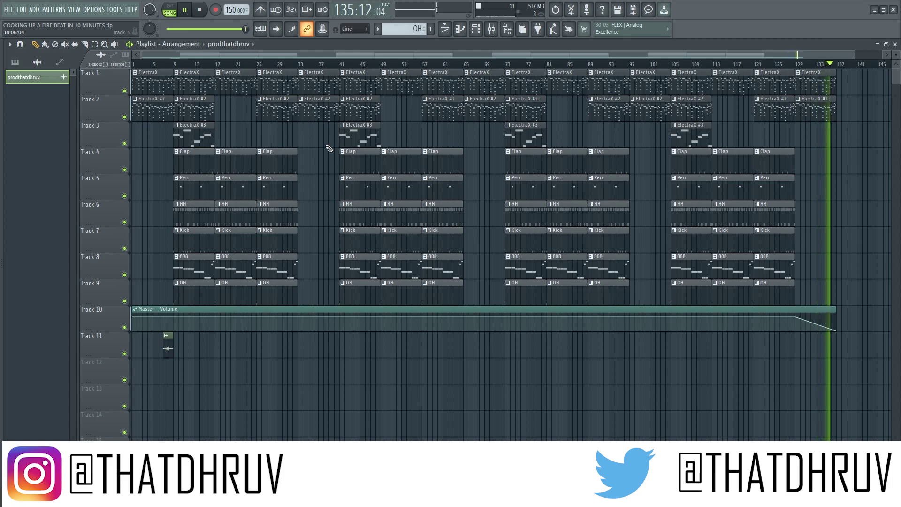
pyautogui.press('space')
pyautogui.hotkey('ctrl', 's')
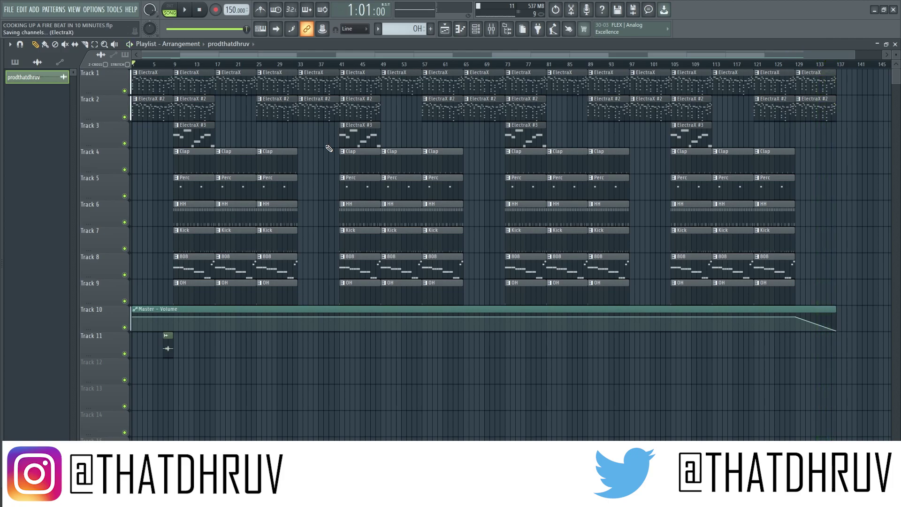